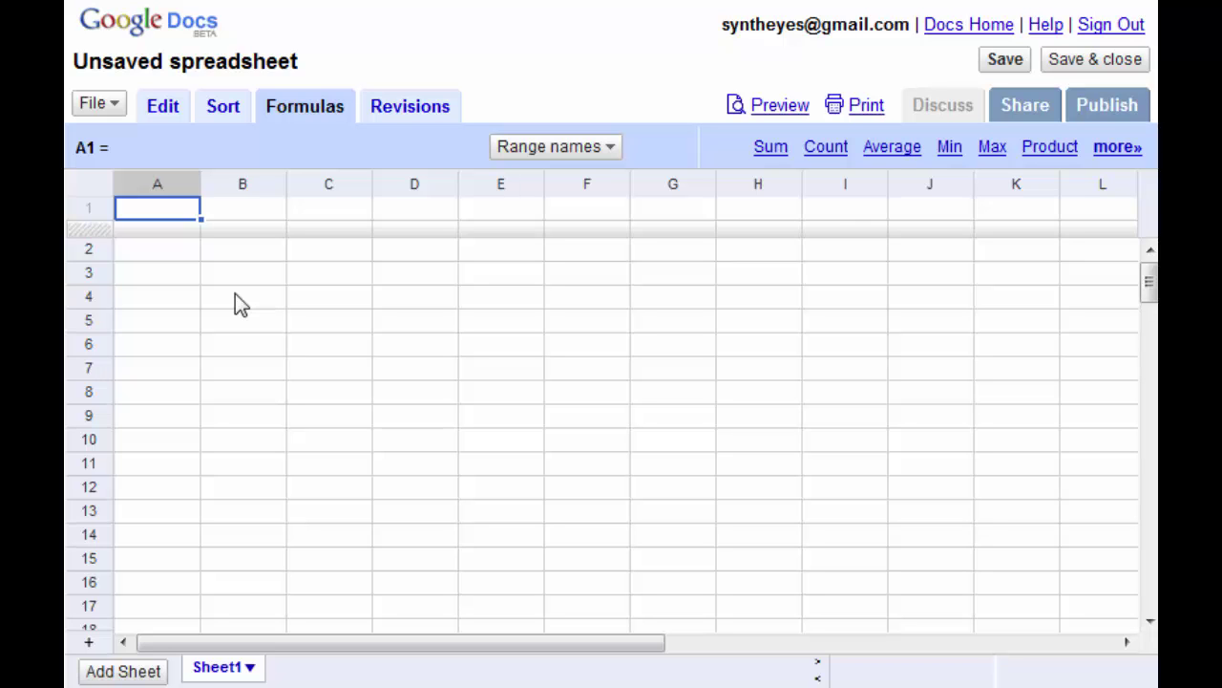
Head column A 'FOV' and enter the values 10, 20, 30, 40 and 50 in A2:A6
mouse_move(163, 230)
type("FOV")
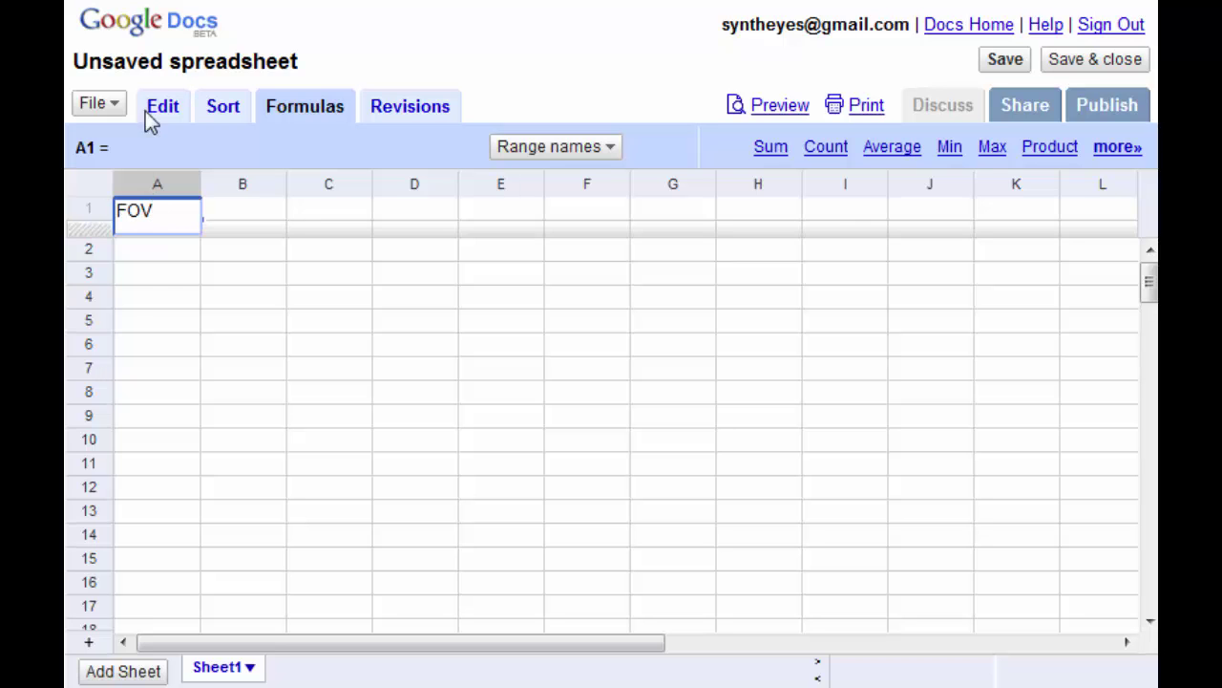
left_click(151, 256)
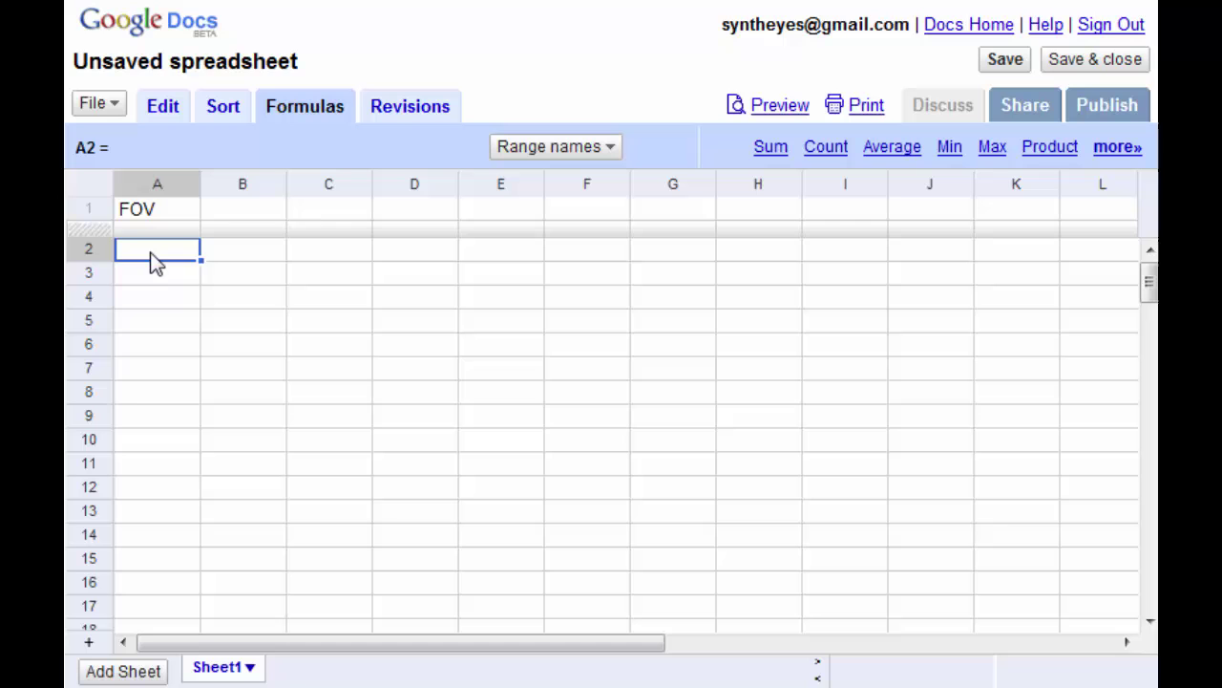
type("10")
key("Return")
type("20")
key("Return")
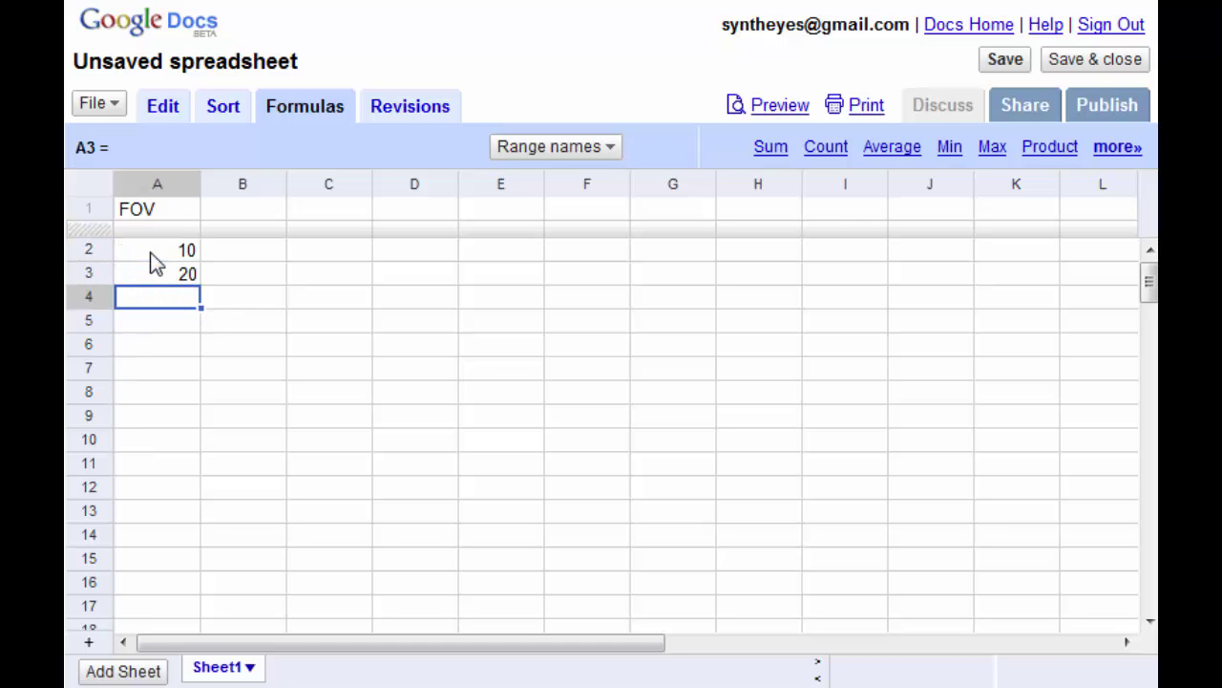
type("30")
key("Return")
type("40")
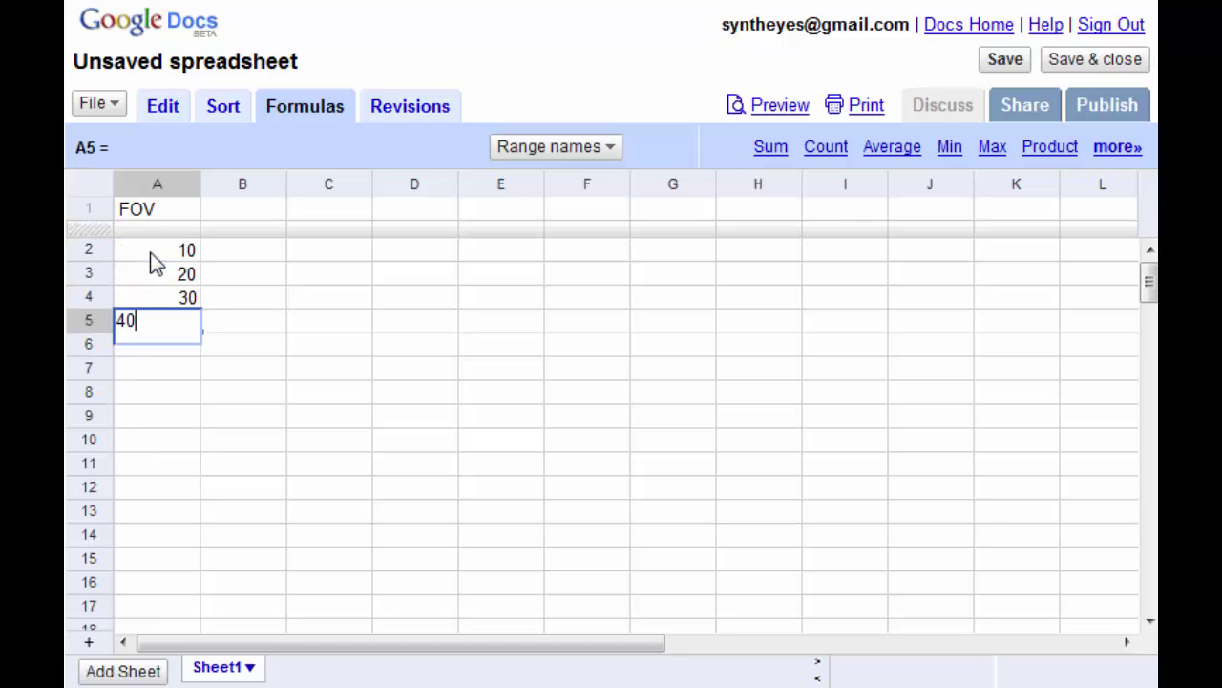
key("Return")
type("50")
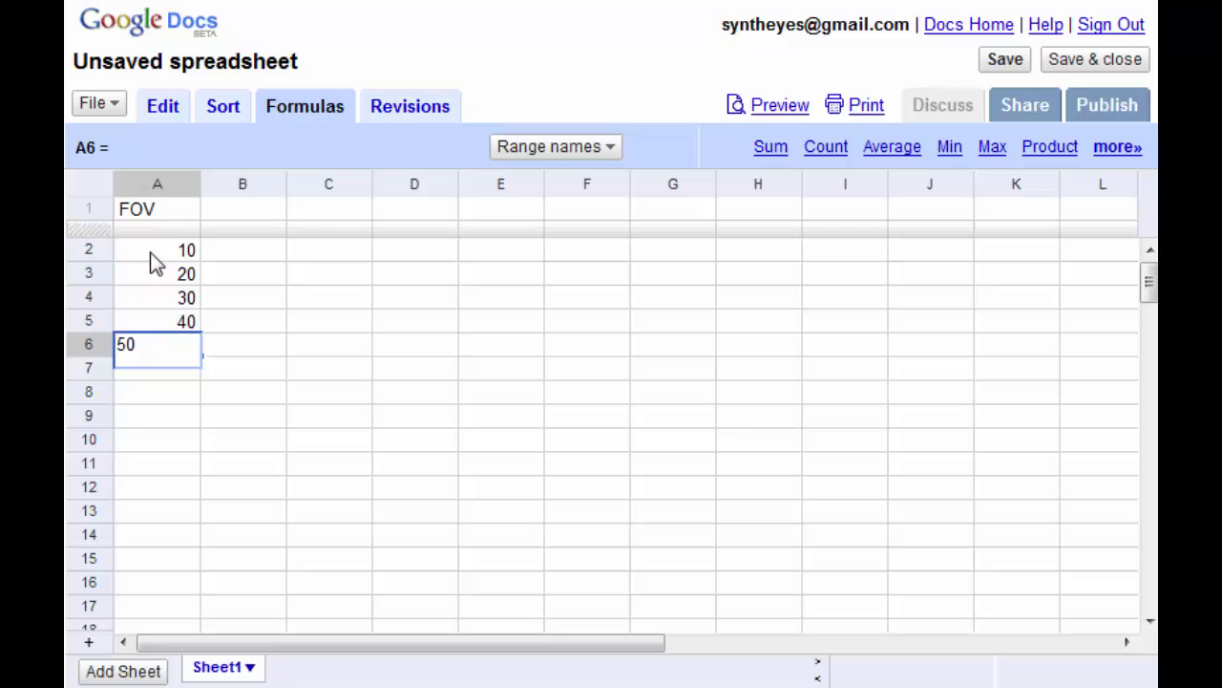
key("Return")
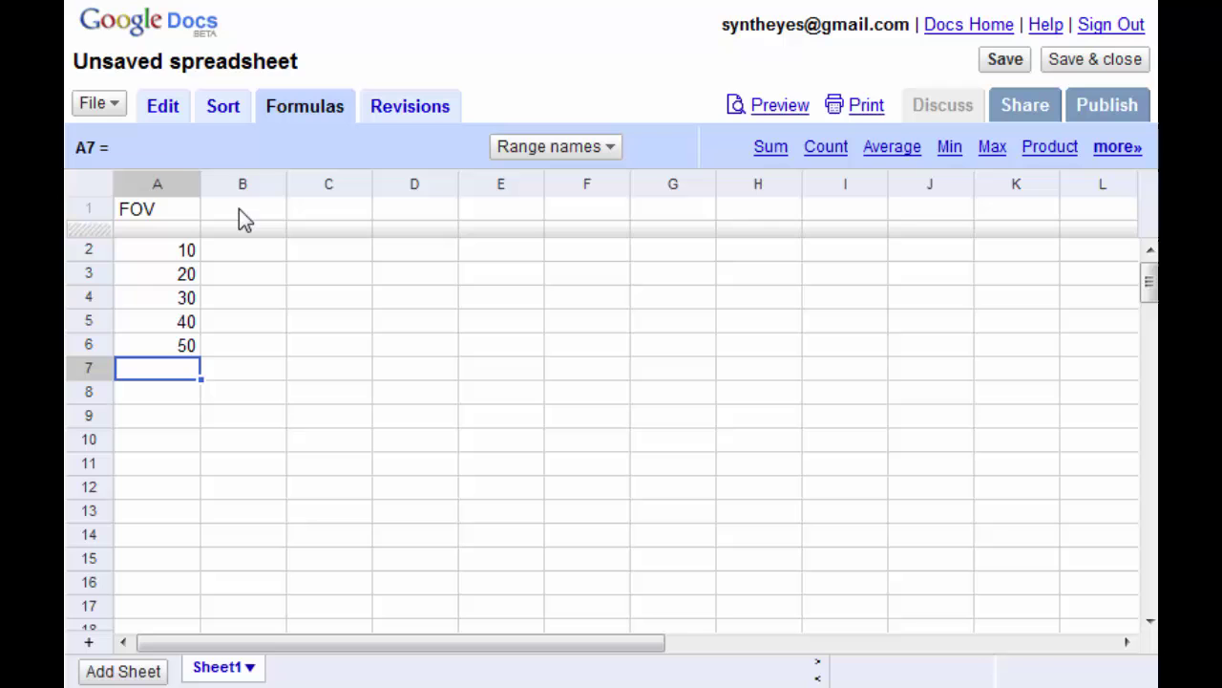
Head column B 'Plate' and fill 36 from B2 down to B6
left_click(241, 210)
type("Plate")
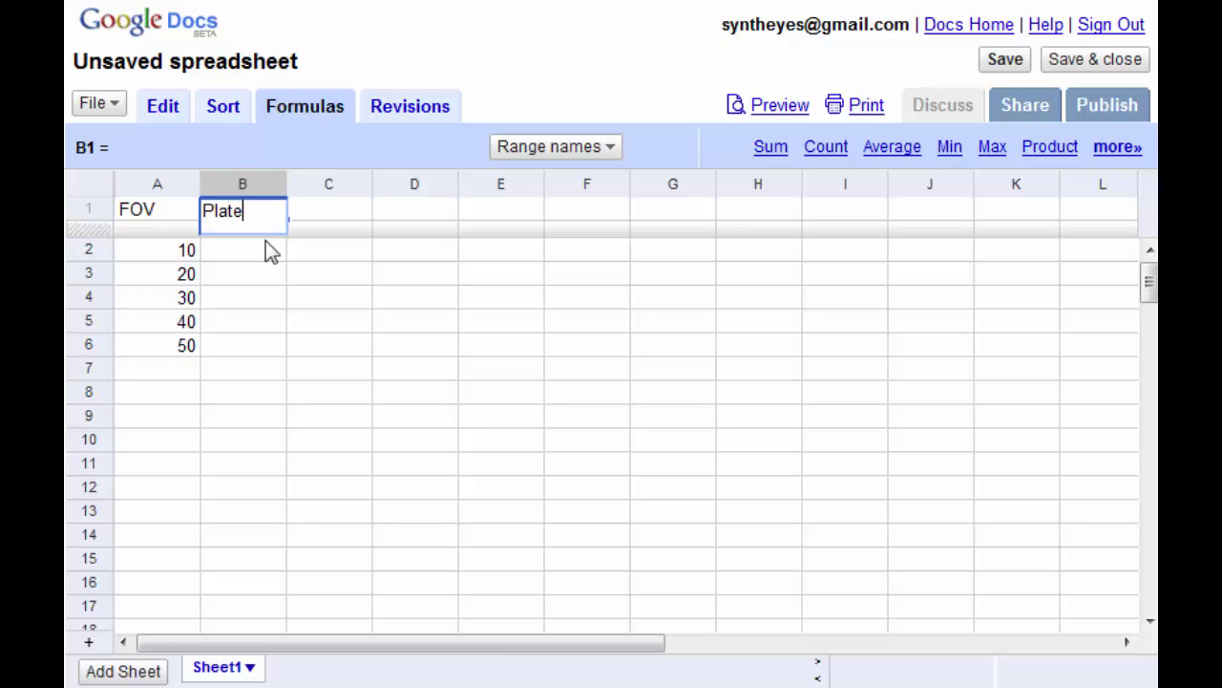
left_click(253, 251)
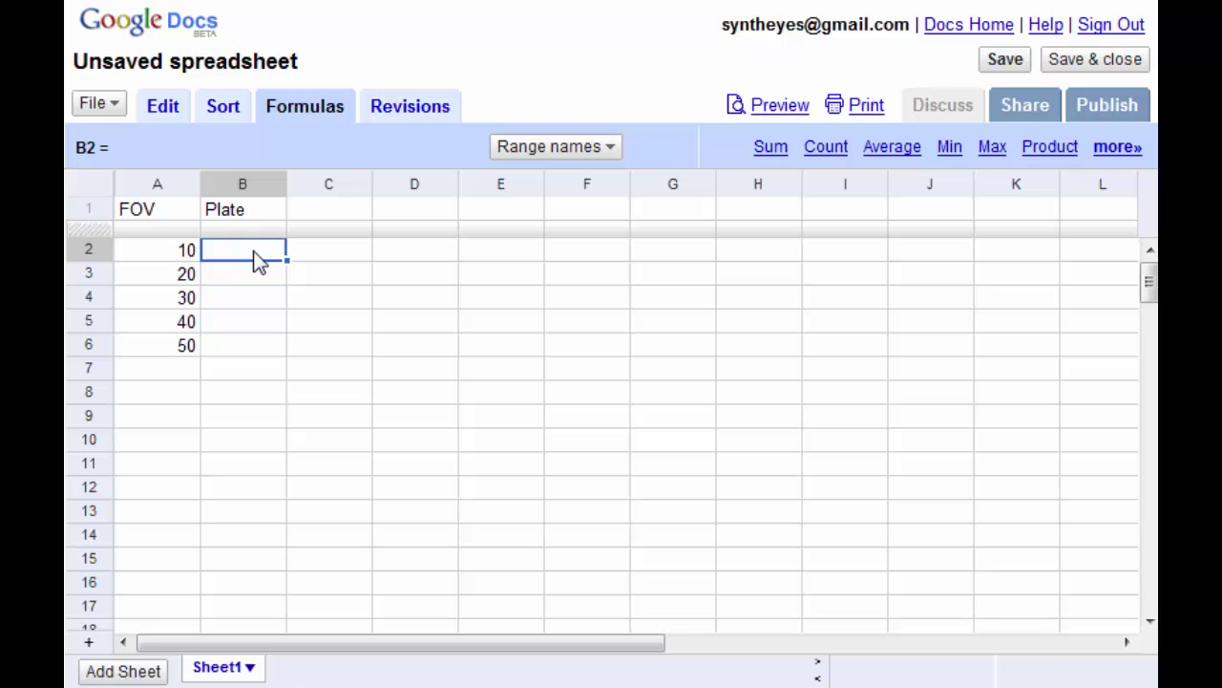
type("36")
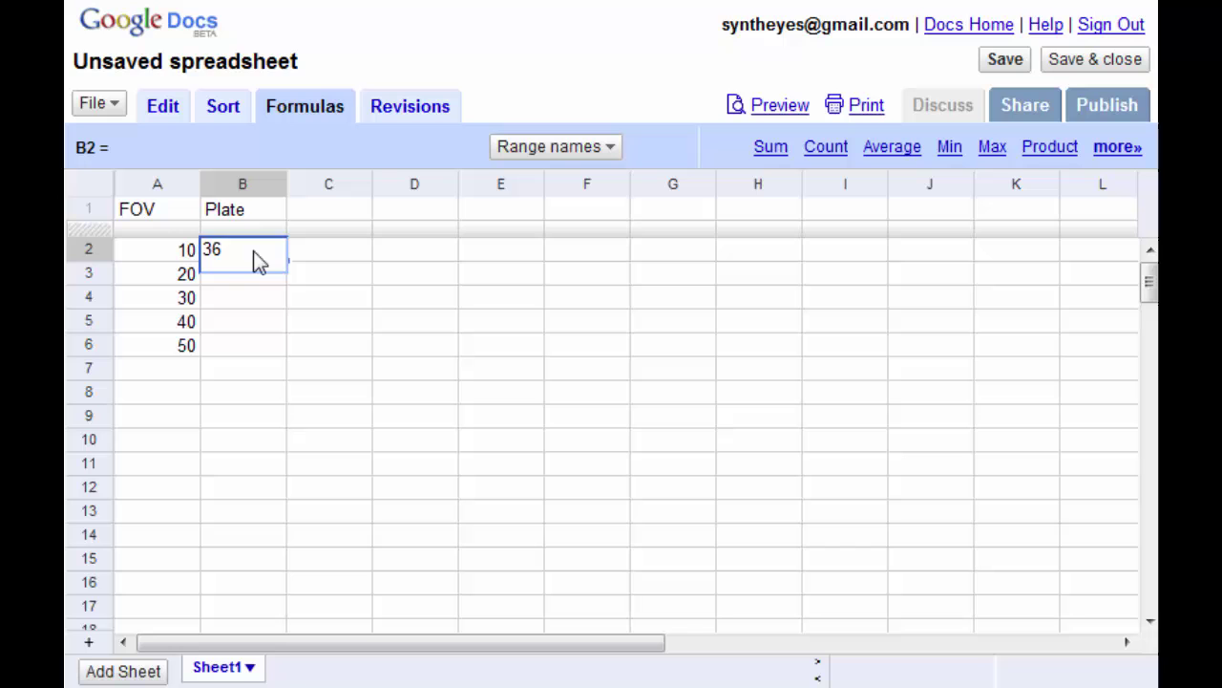
key("Return")
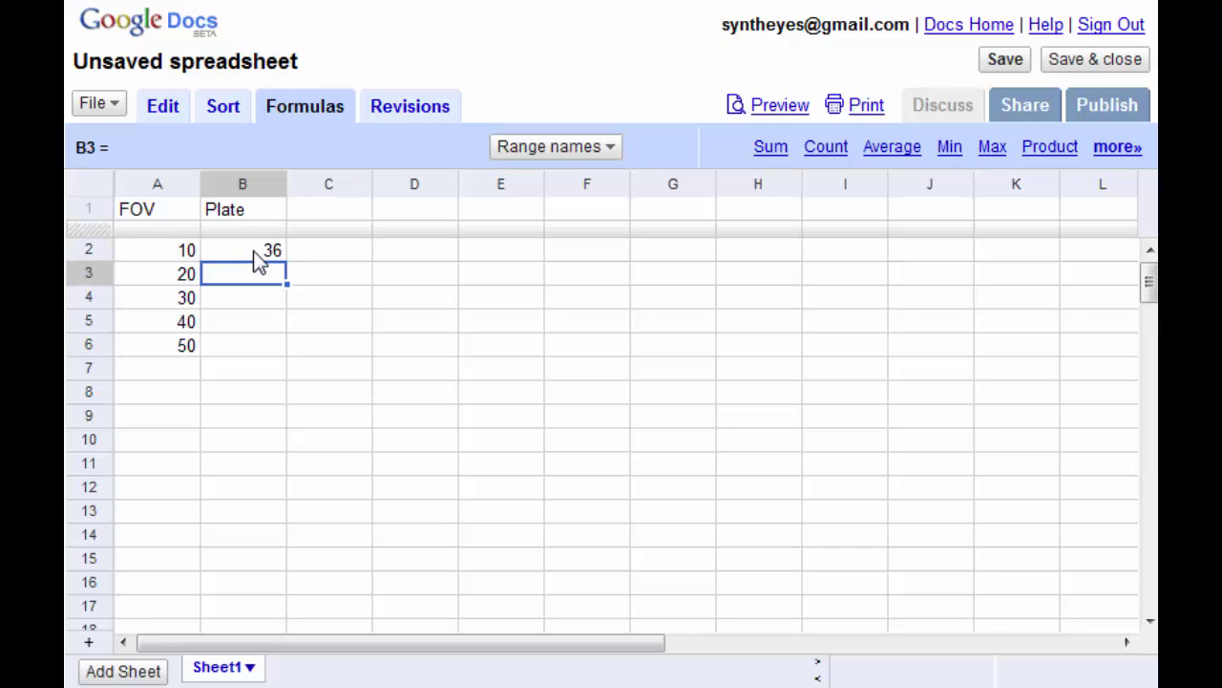
left_click(256, 250)
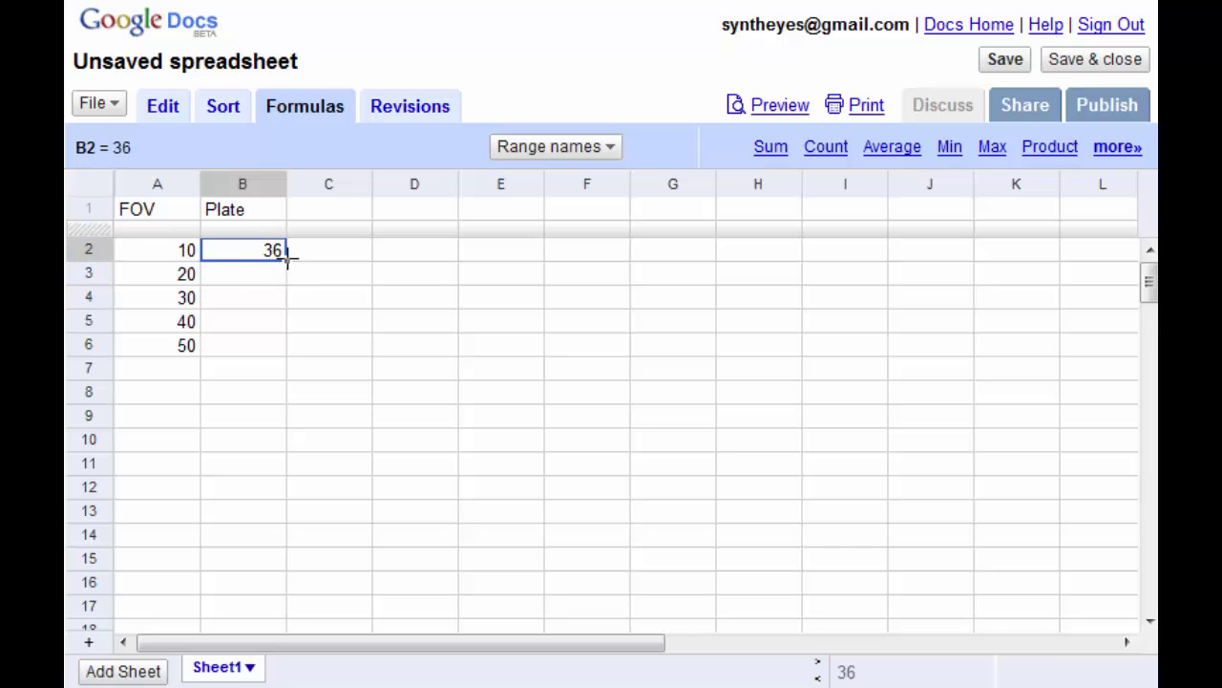
left_click_drag(286, 256, 277, 348)
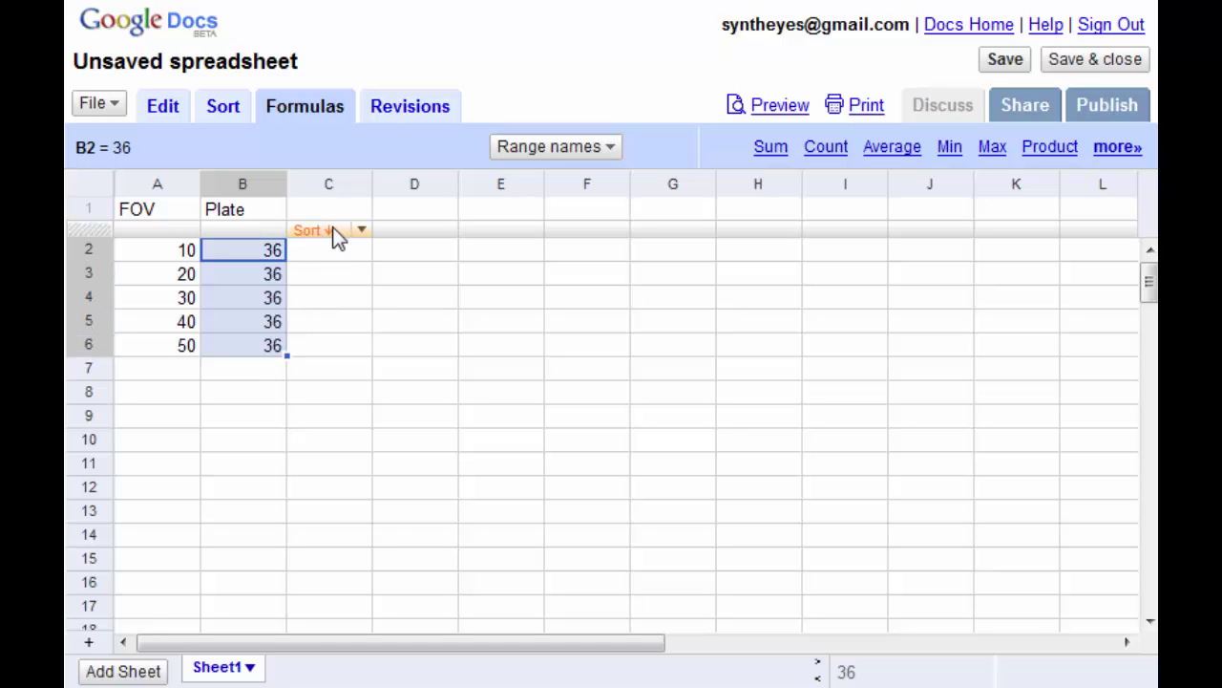
Head column C 'FL' and enter =0.5*B2/tan(0.5*A2/57.296) in C2, giving 205.74
left_click(325, 212)
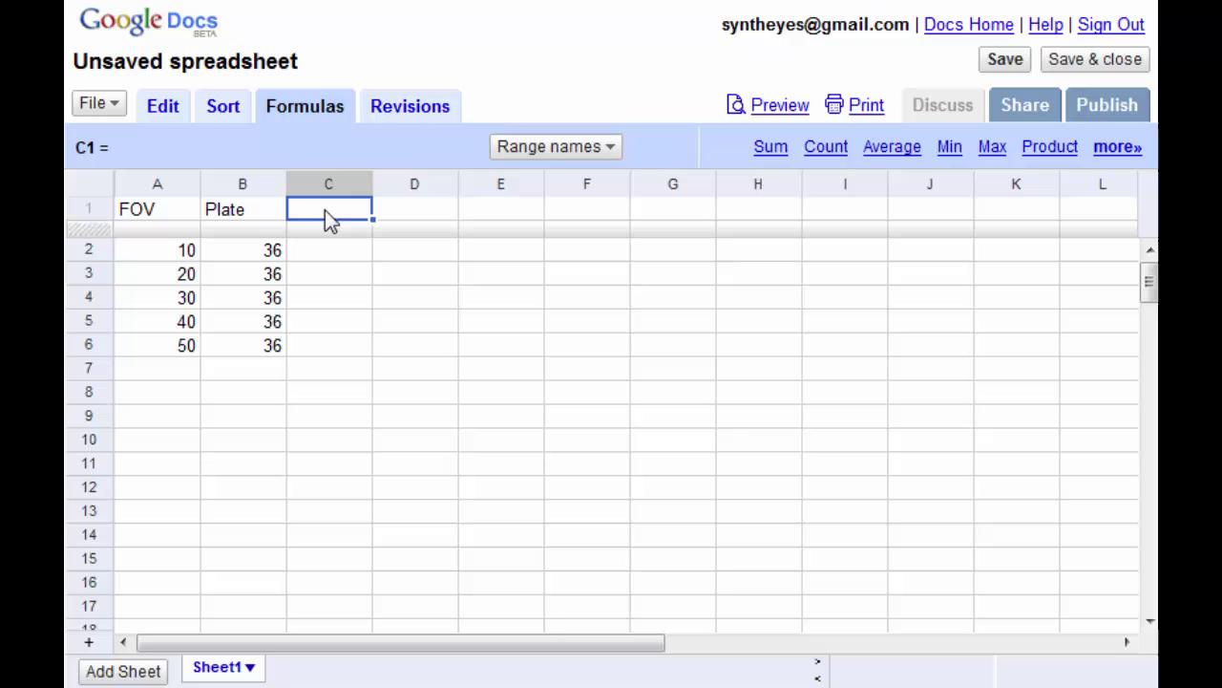
type("FL")
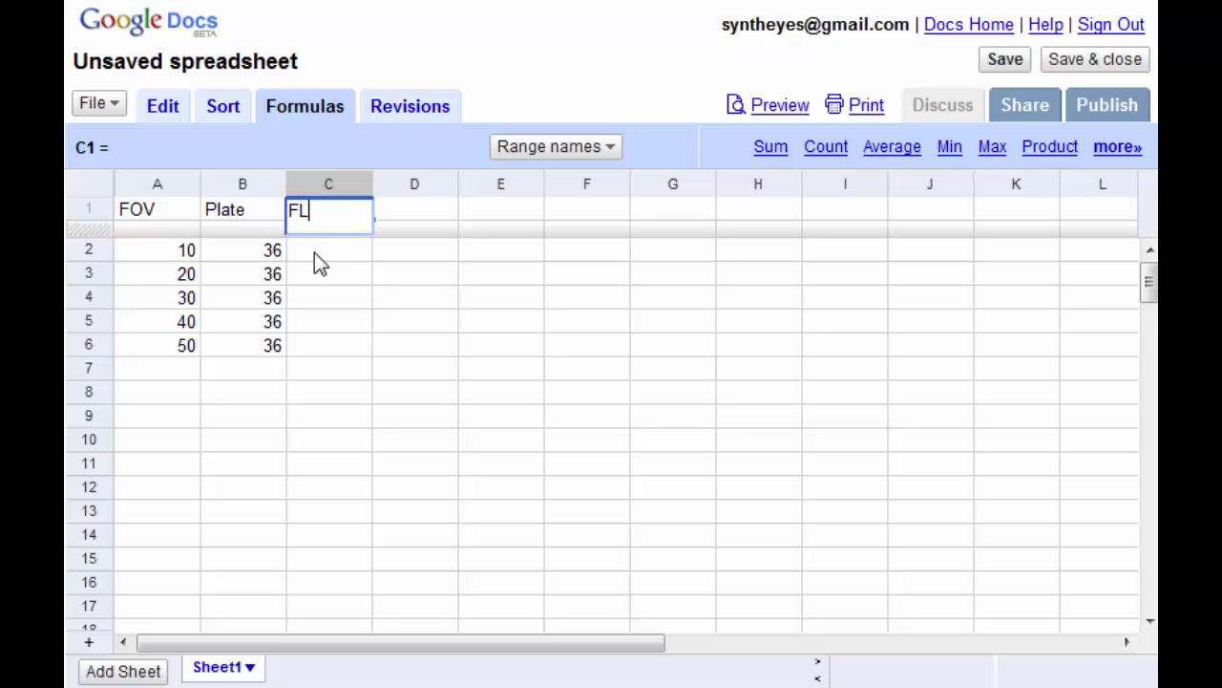
key("Return")
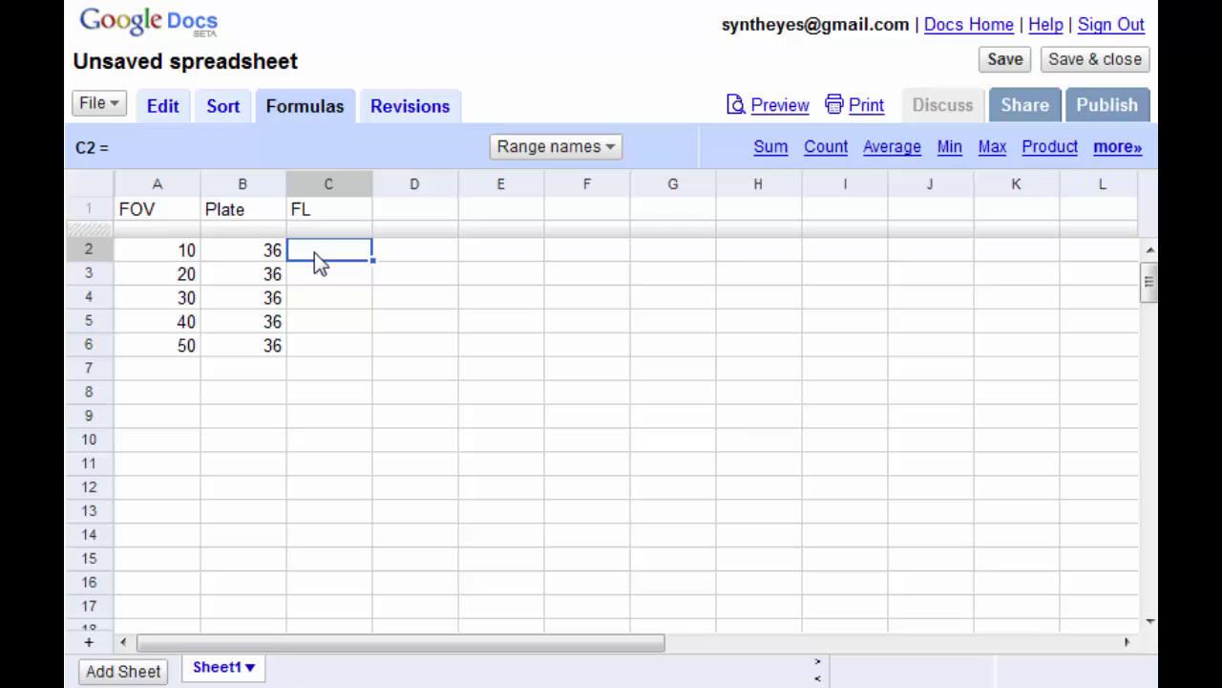
type("=")
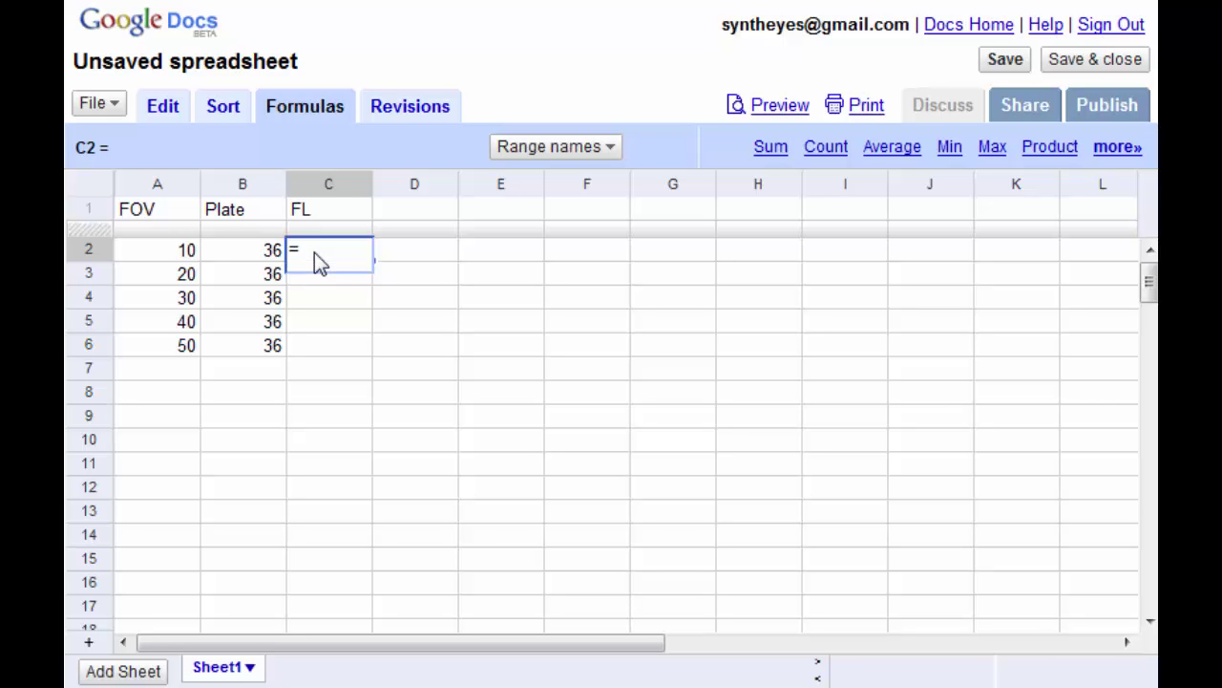
type("0.5*")
left_click(256, 258)
type("/tan(0.5*")
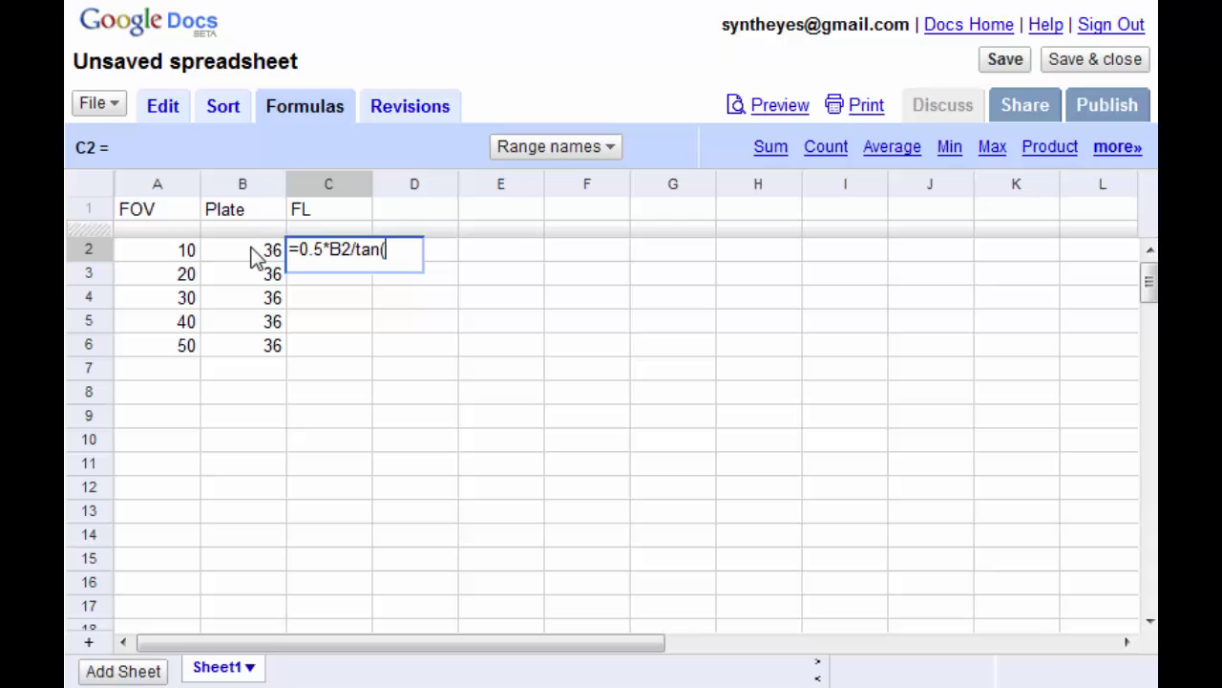
left_click(178, 256)
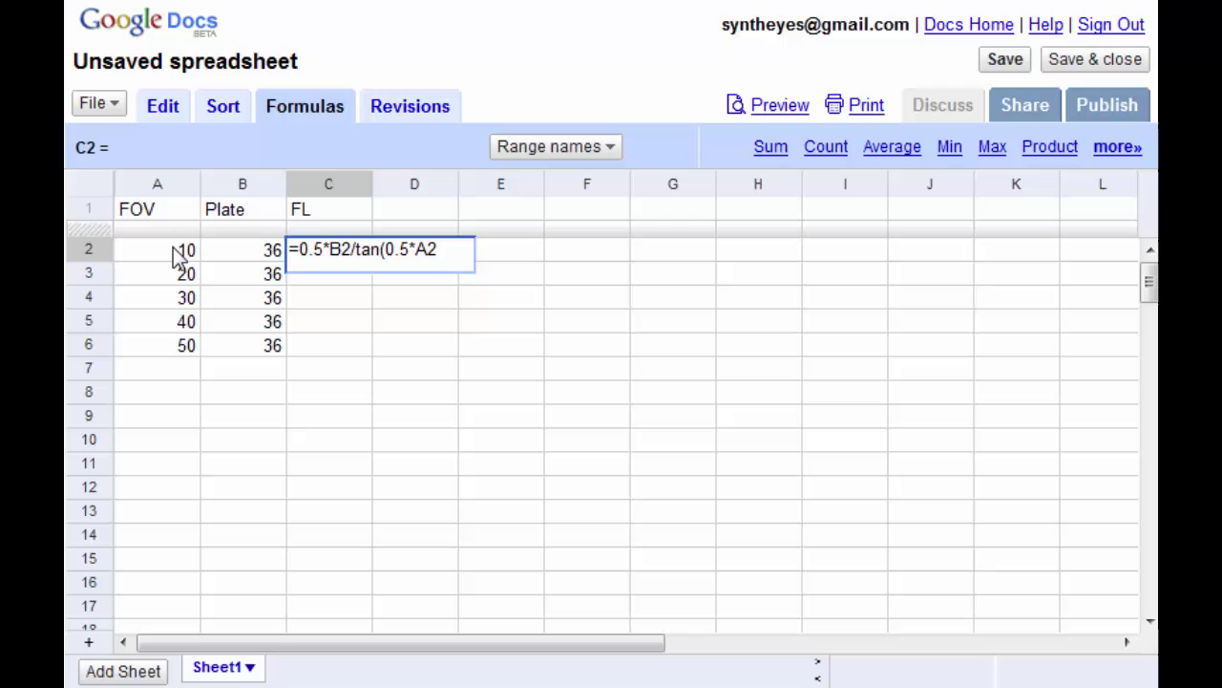
type("/57.2")
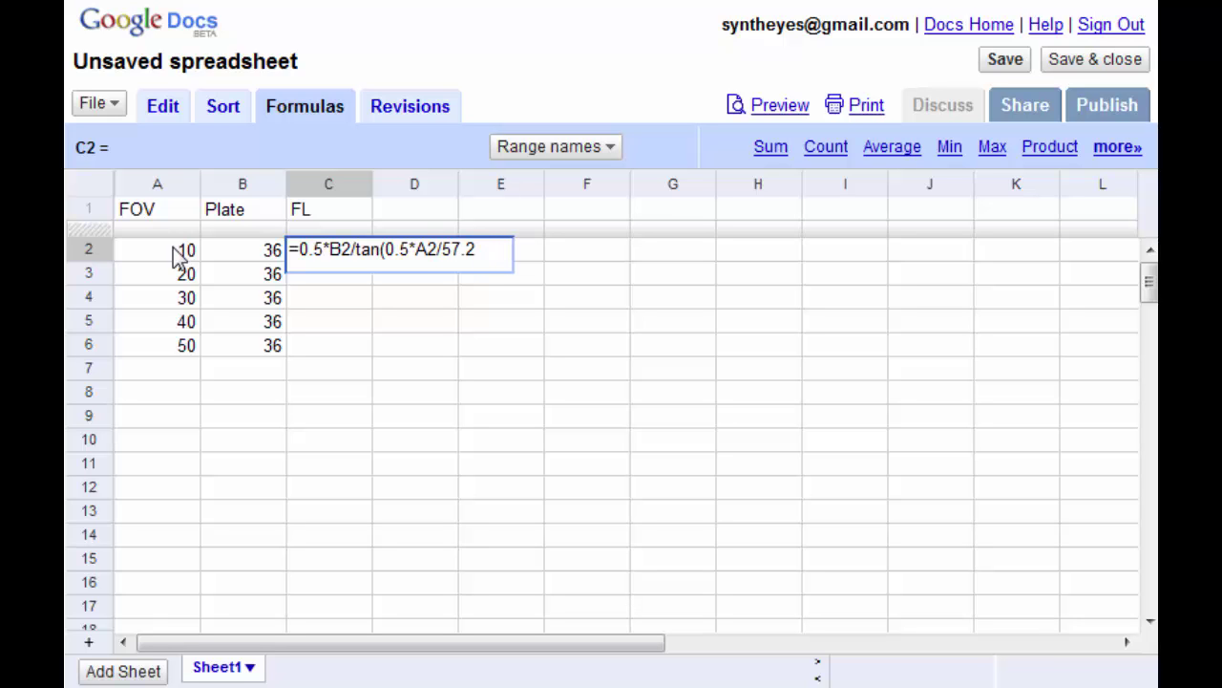
type("96)")
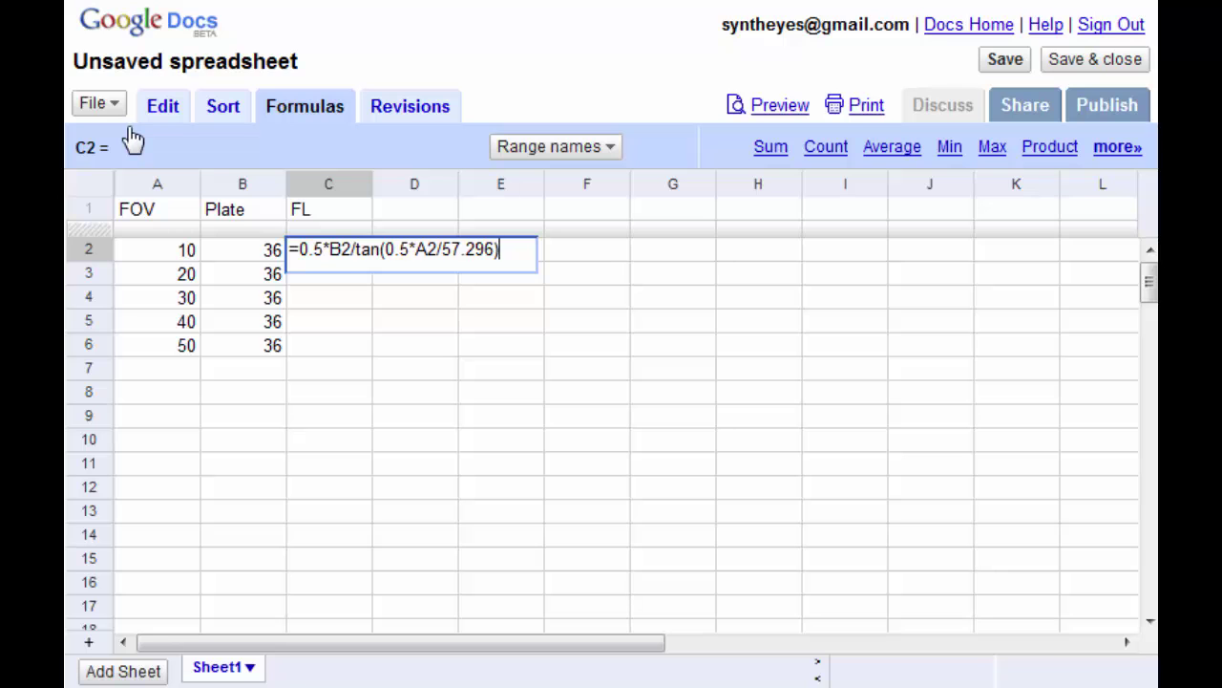
key("Return")
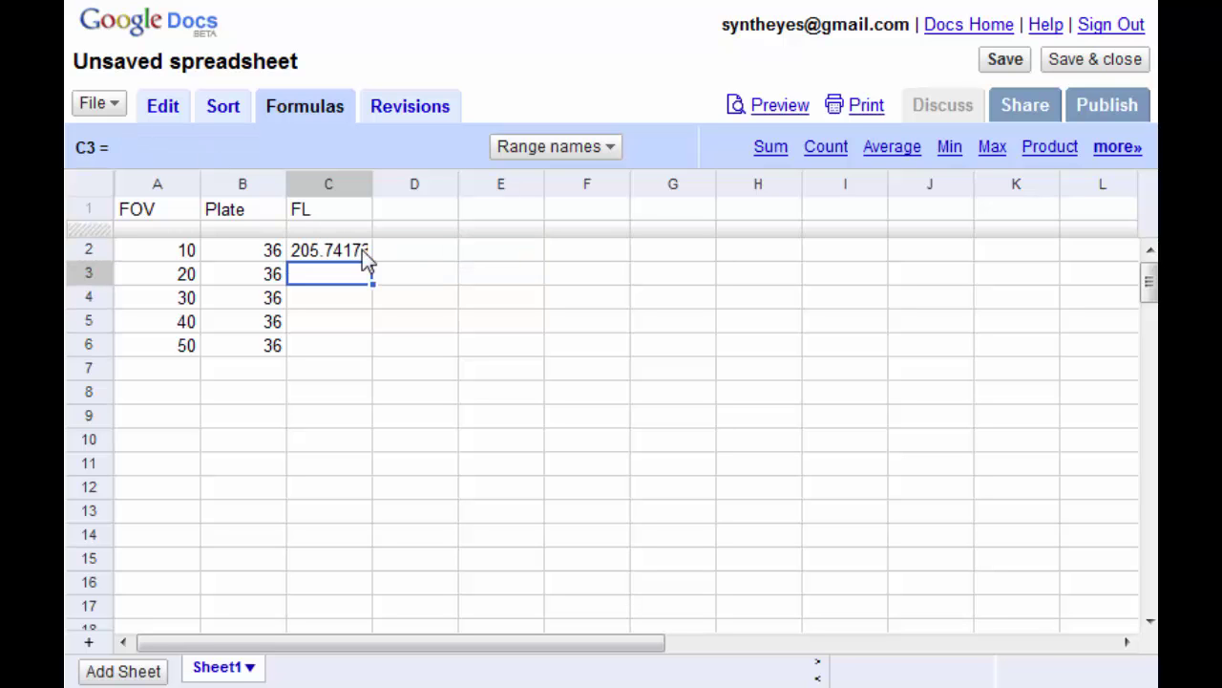
left_click(352, 249)
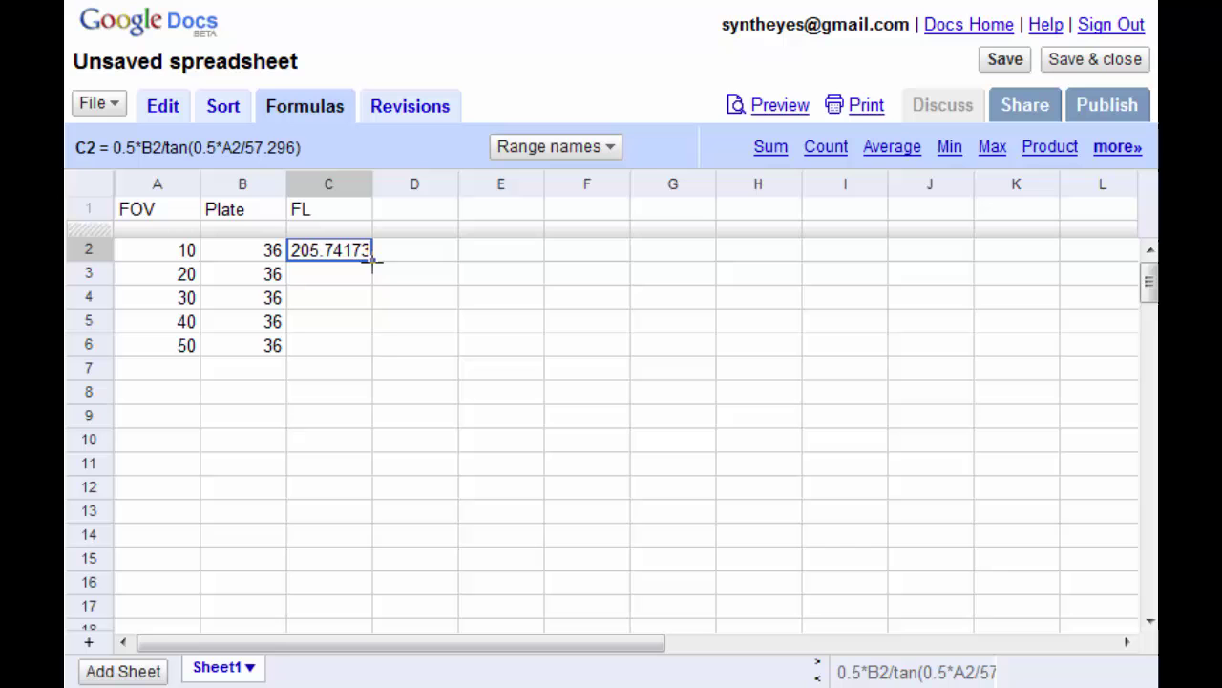
left_click_drag(372, 262, 376, 354)
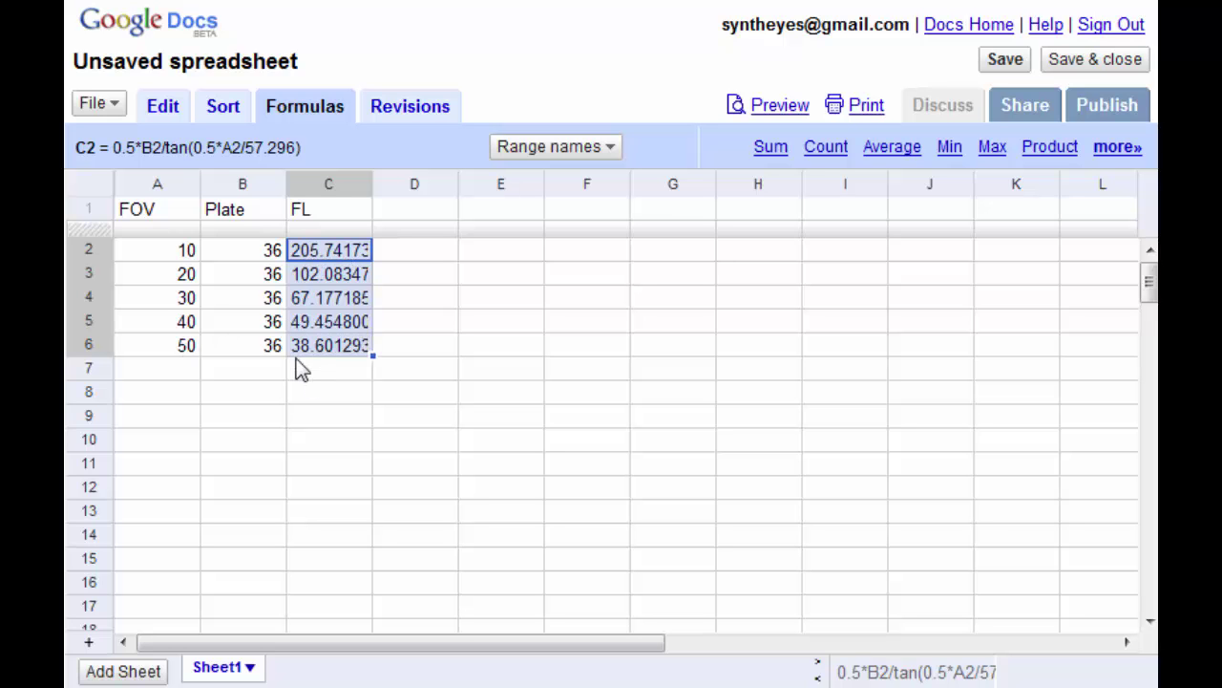
left_click(263, 352)
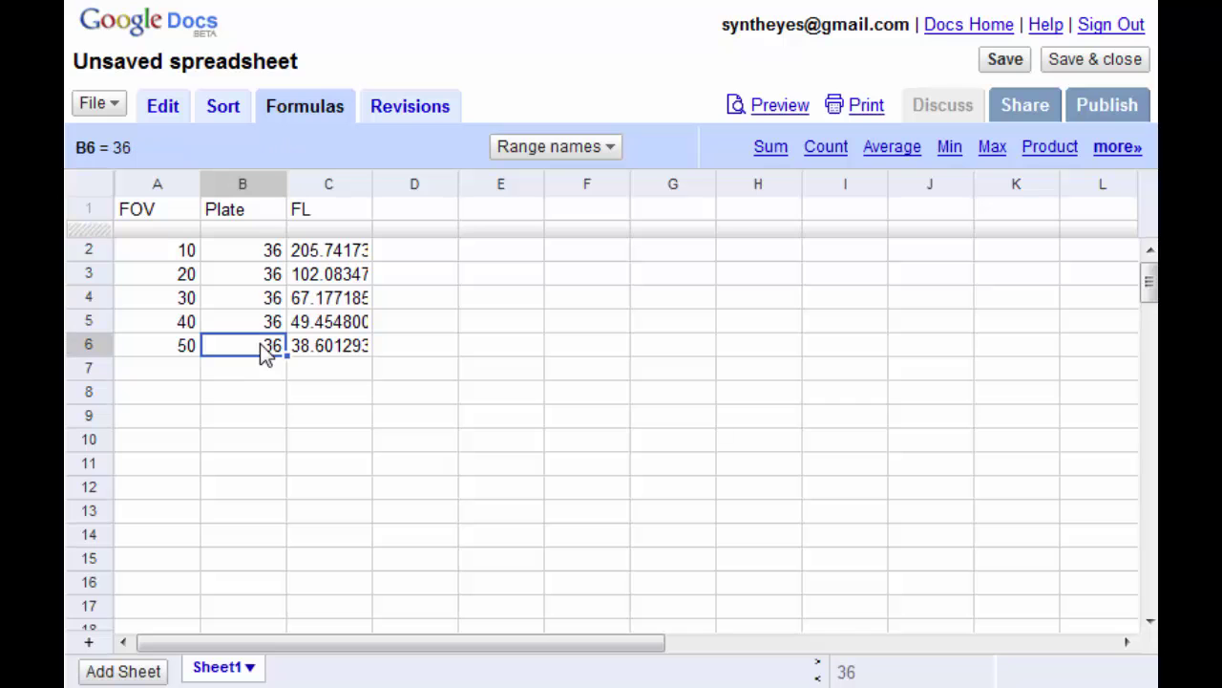
type("35")
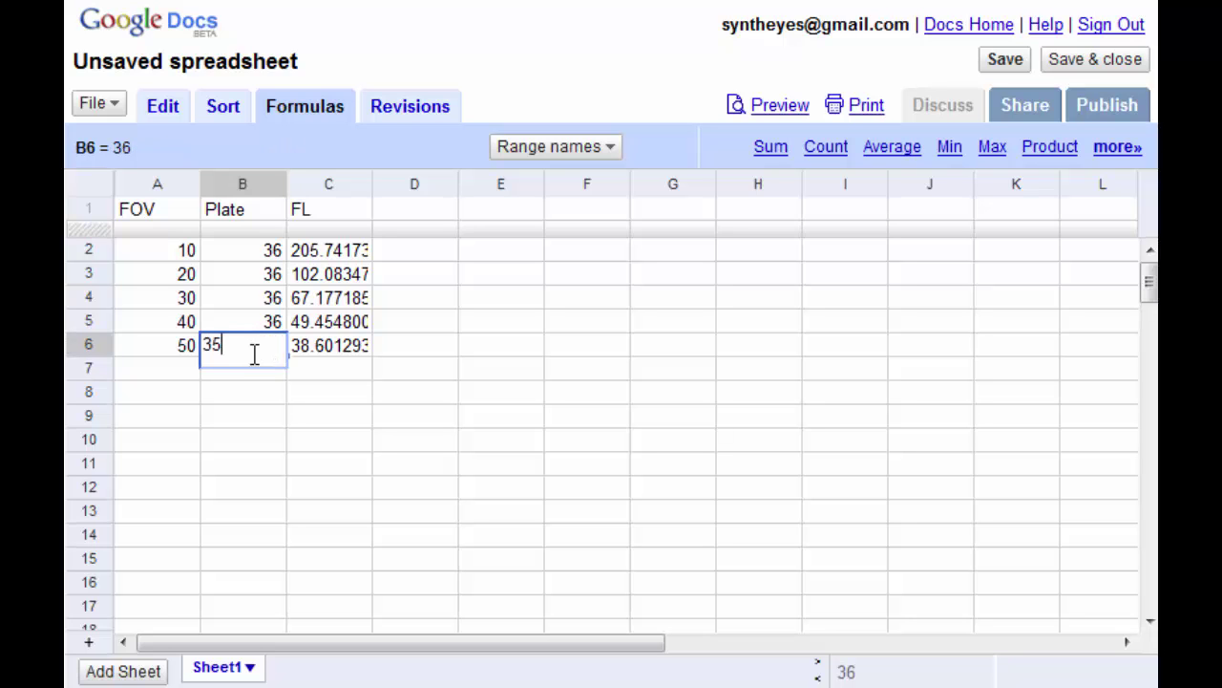
left_click(260, 390)
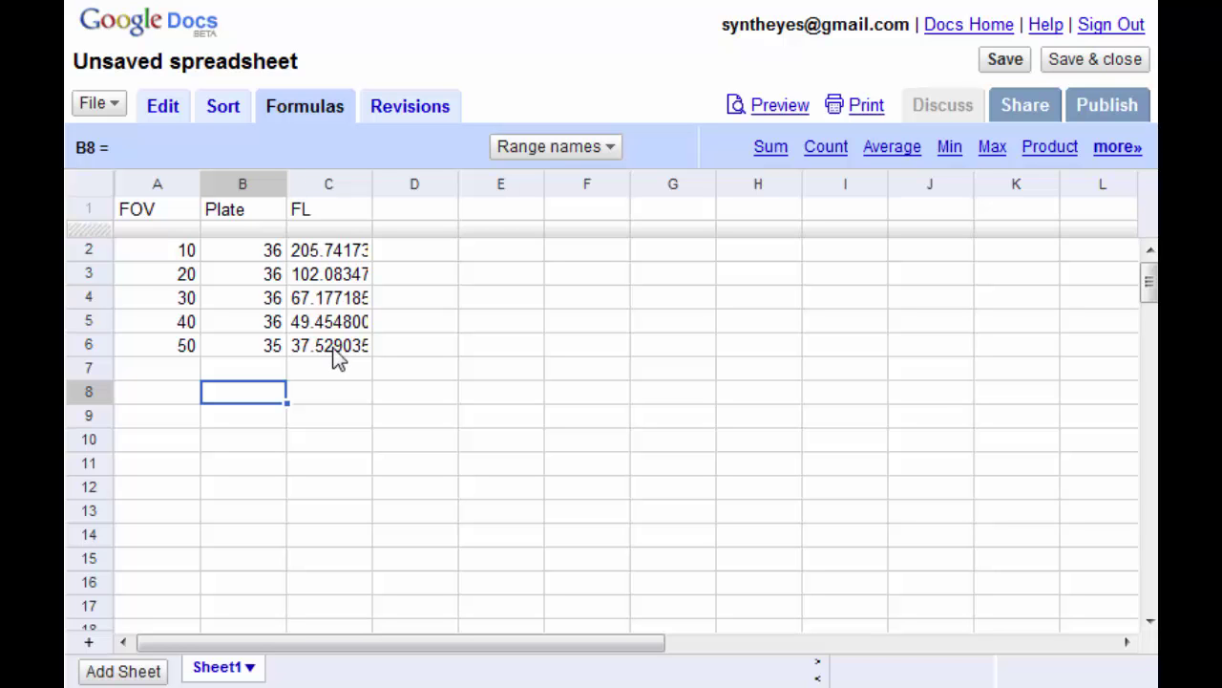
double_click(265, 351)
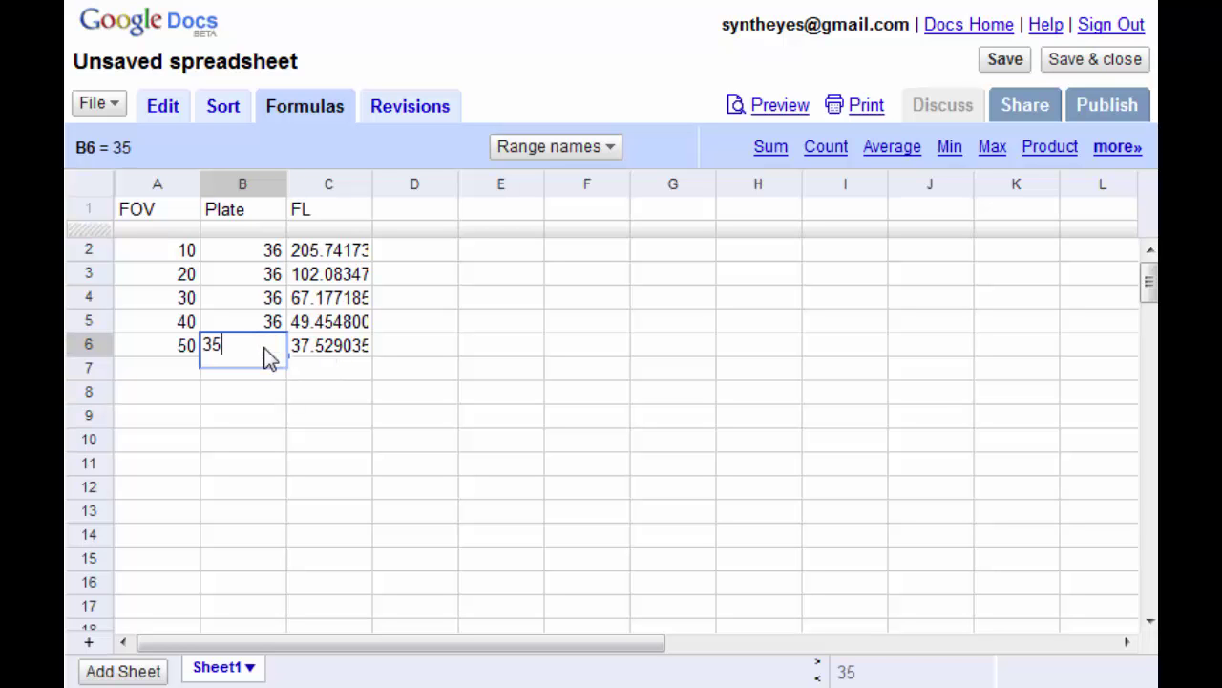
key("BackSpace")
type("6")
left_click(263, 327)
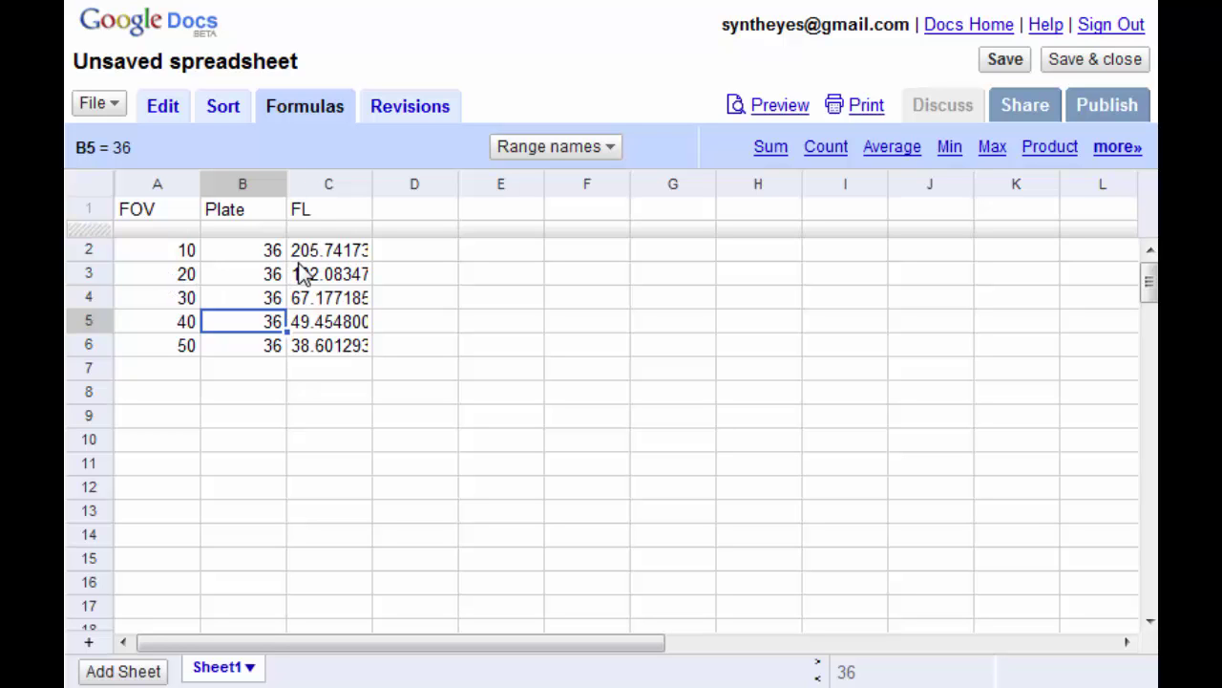
Clear C1:C6 and change the A1 header from FOV to FL
left_click_drag(321, 212, 324, 345)
key("Delete")
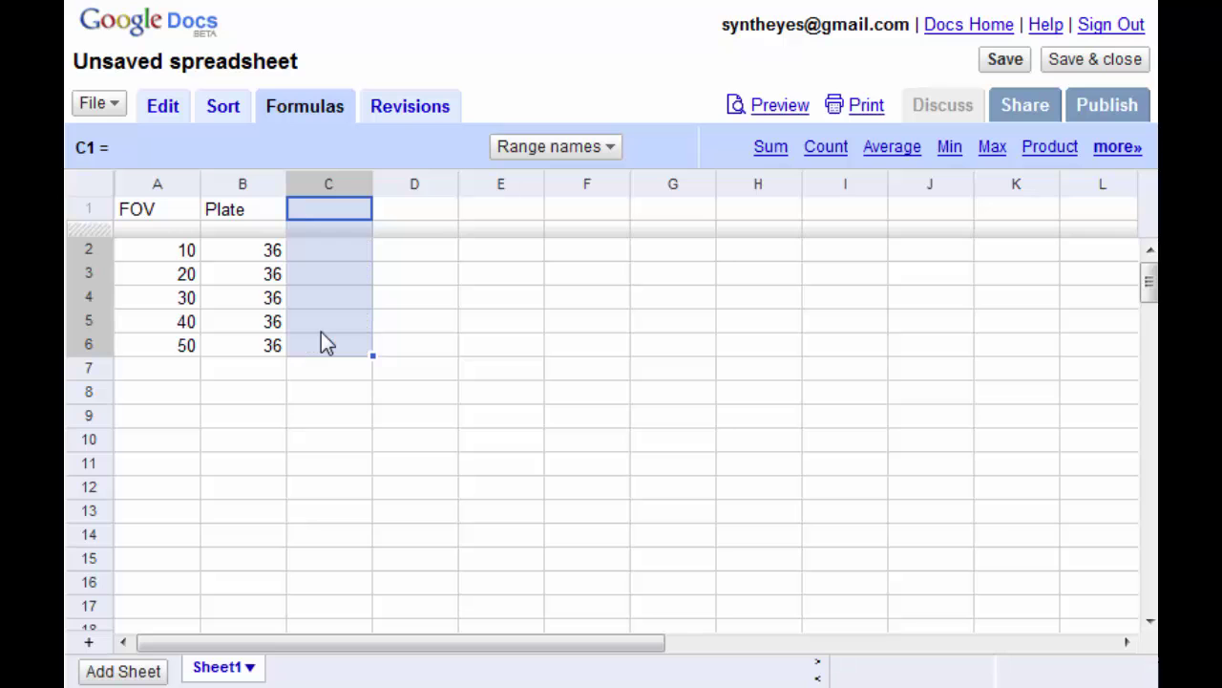
left_click(163, 218)
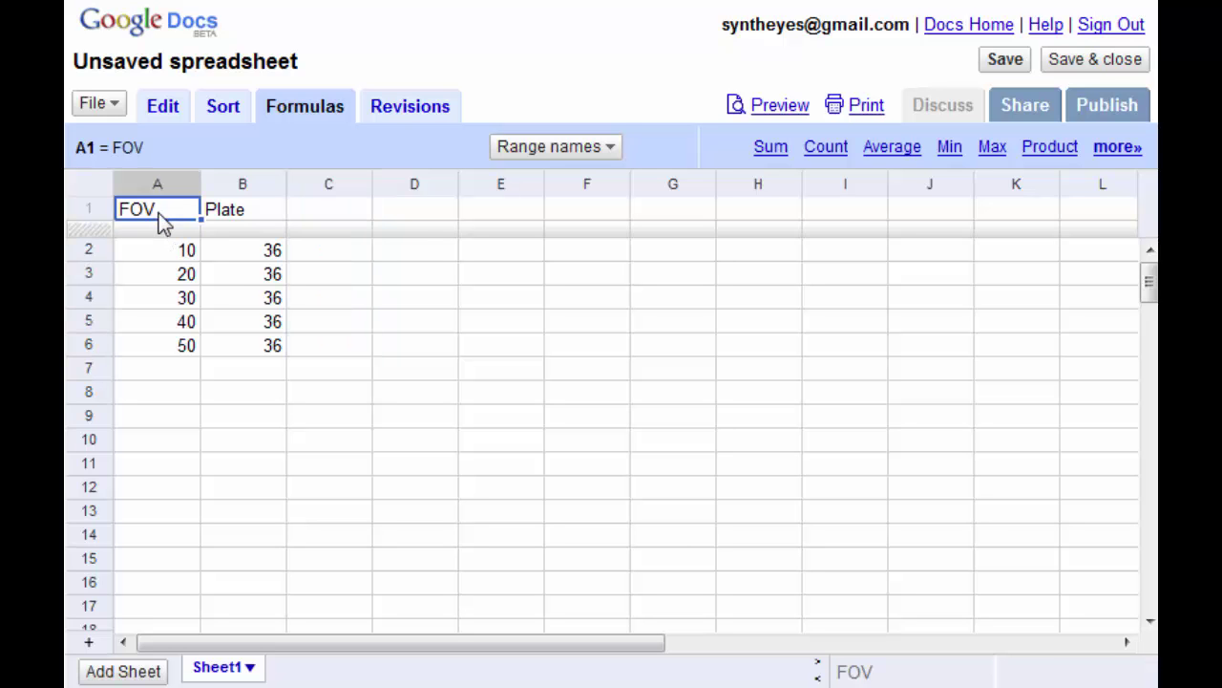
double_click(158, 213)
key("BackSpace")
key("BackSpace")
type("L")
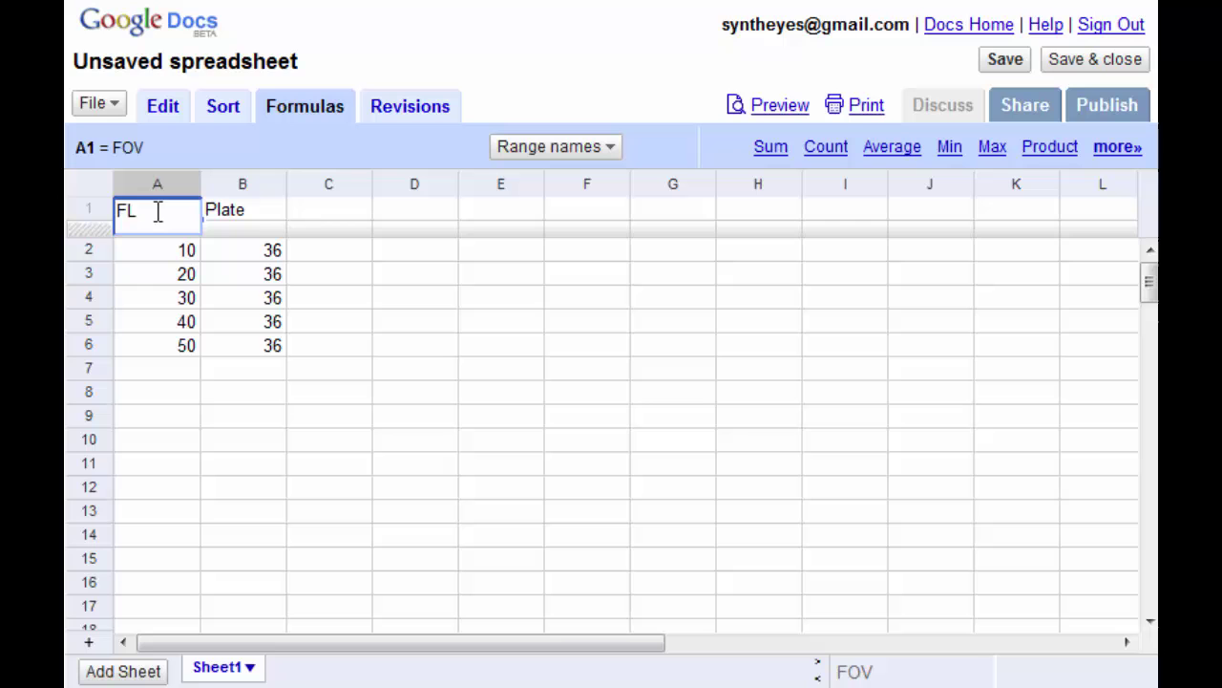
left_click(151, 395)
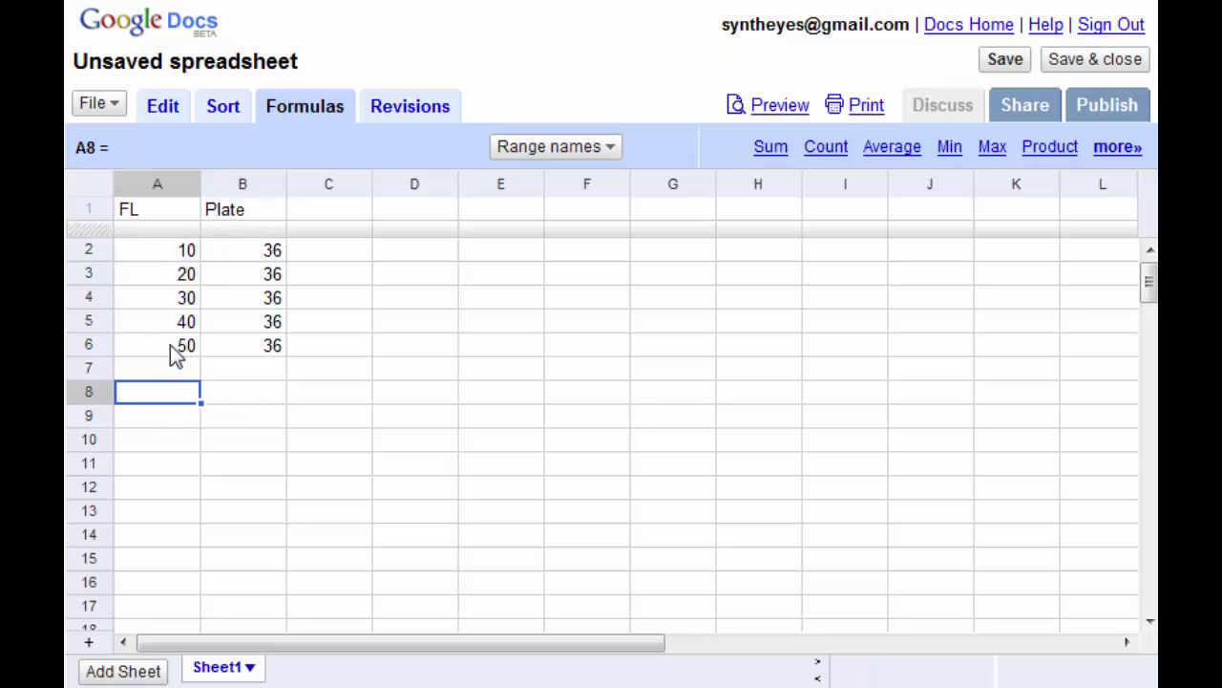
Head C1 'FOV' and fill =2*atan(0.5*B2/A2)*57.296 from C2 down to C6
left_click(314, 213)
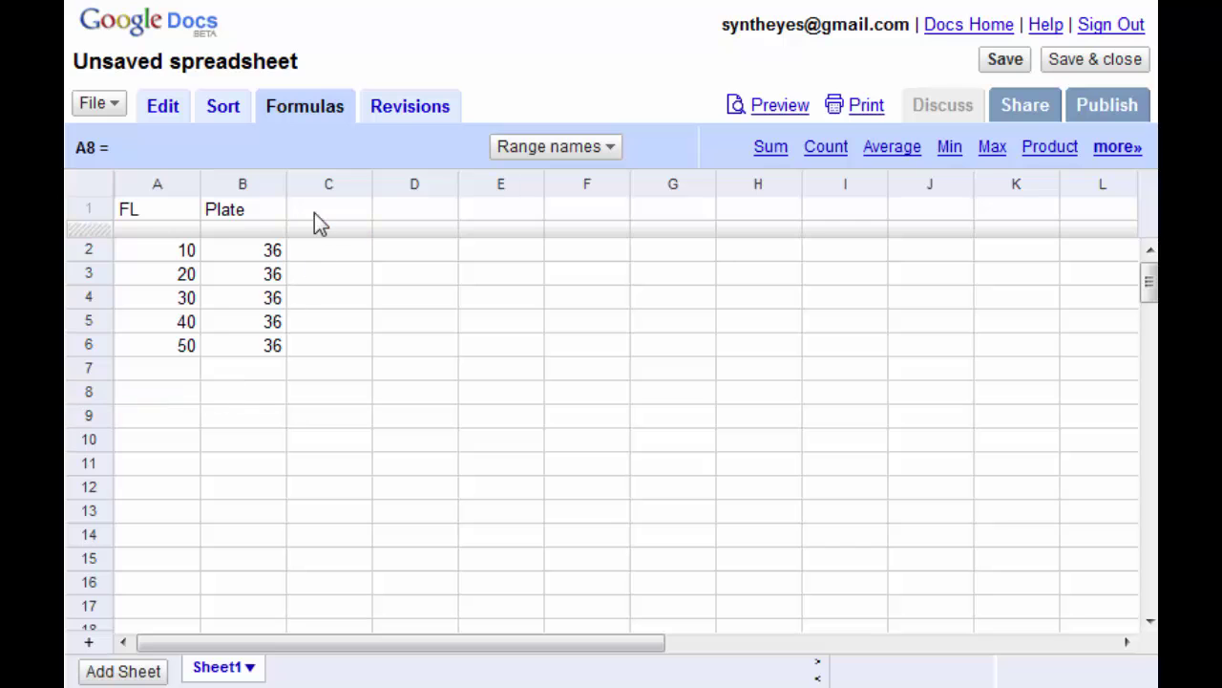
type("FOV")
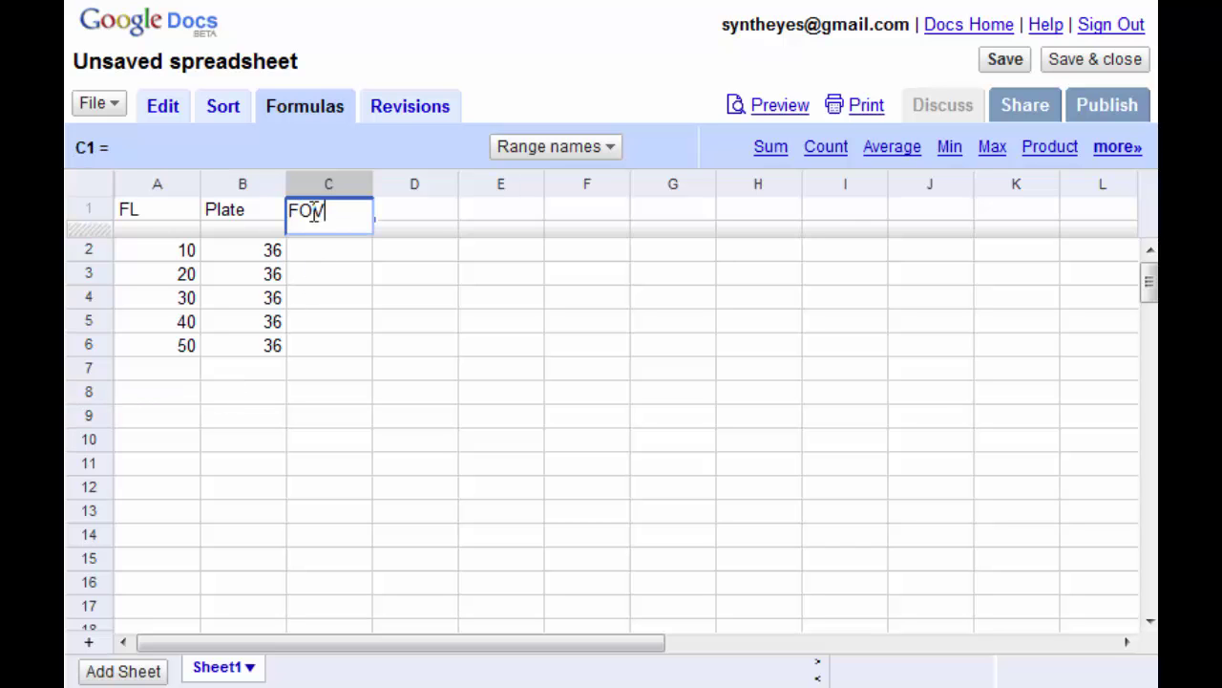
key("Return")
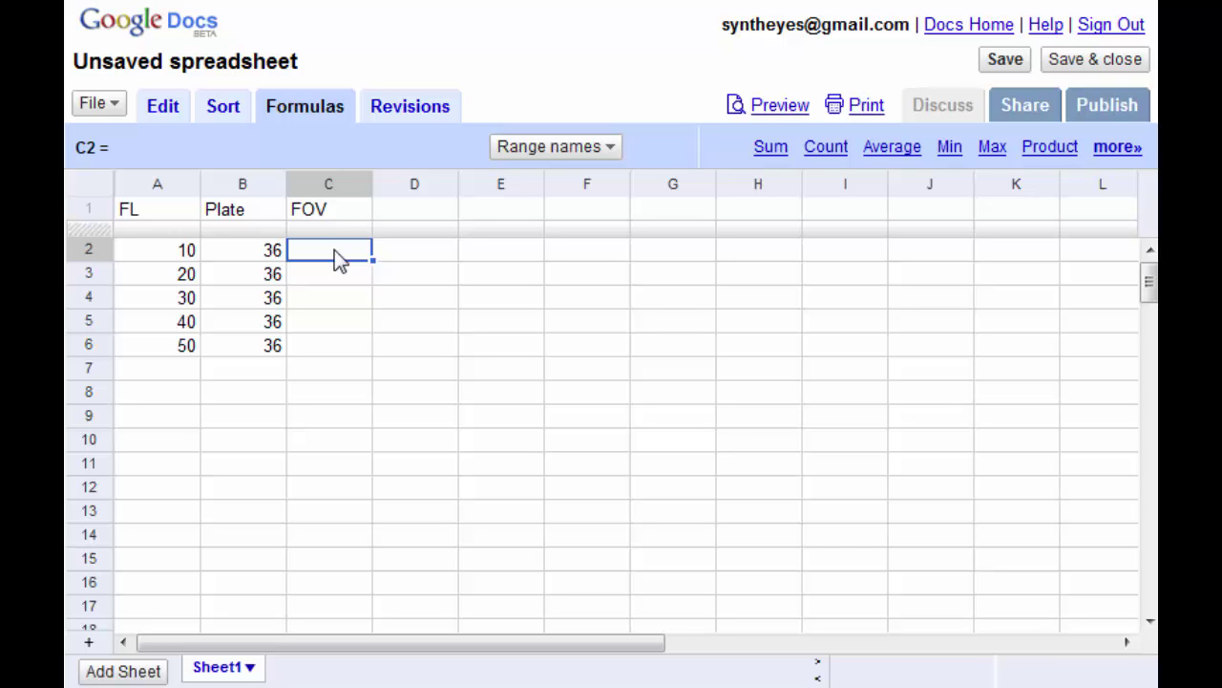
type("=2*")
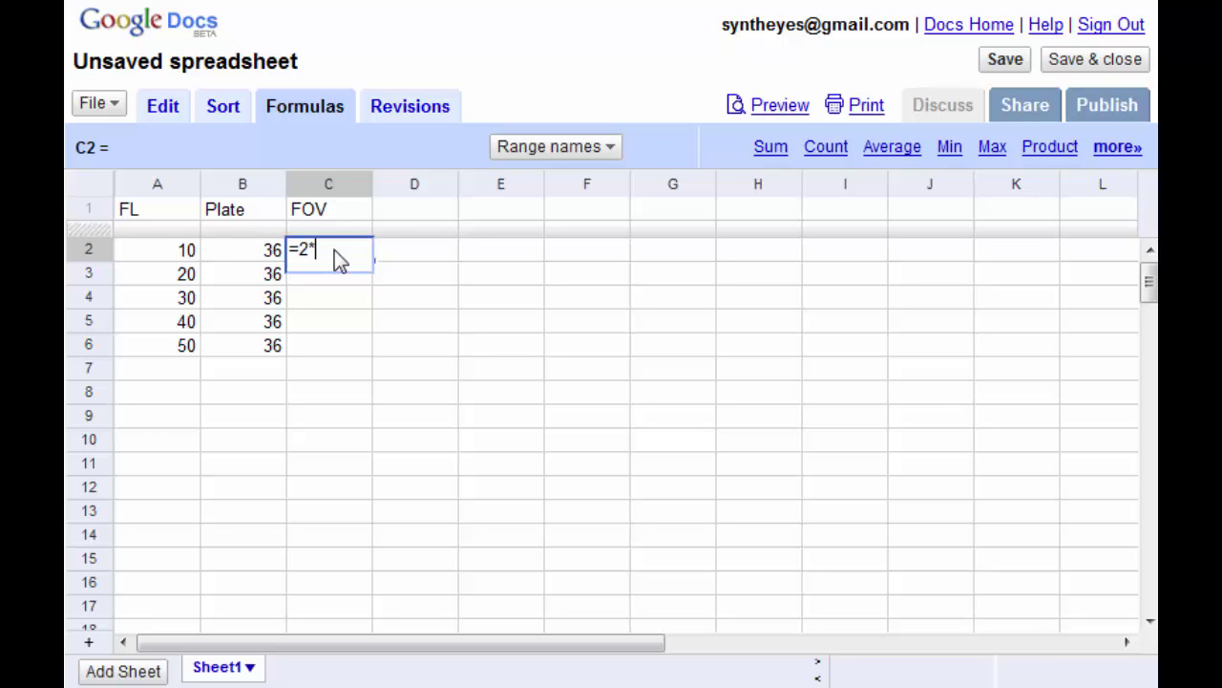
type("atan(0.5*")
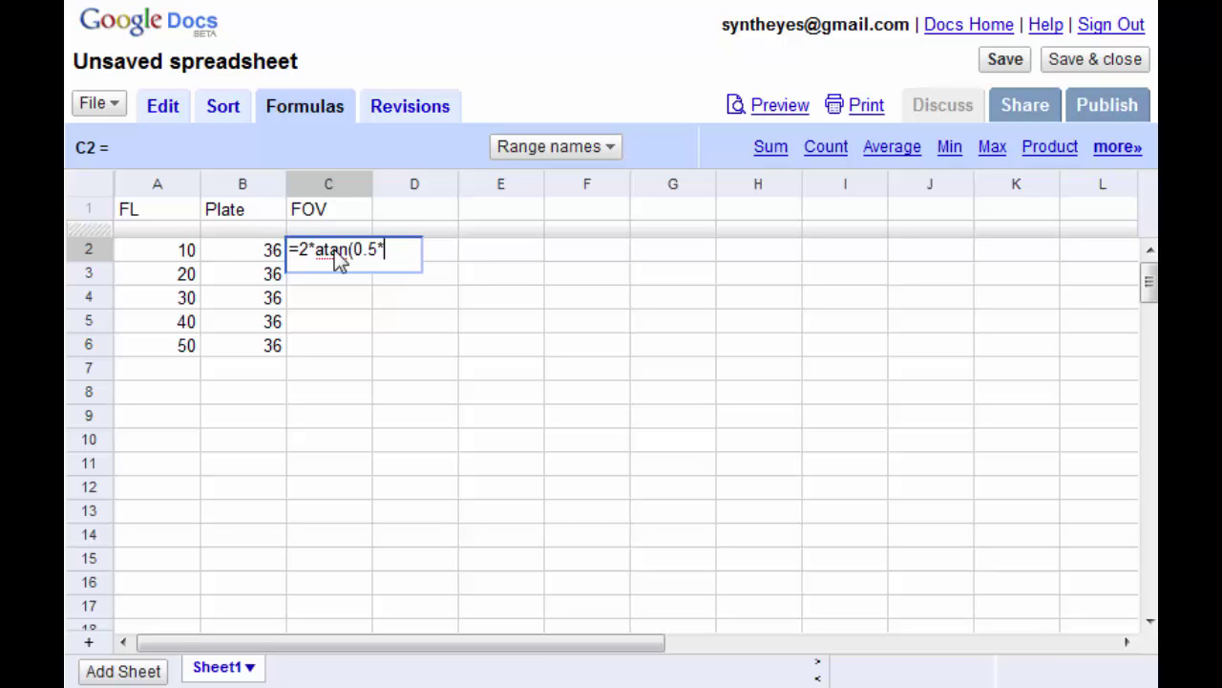
left_click(271, 253)
type("/f")
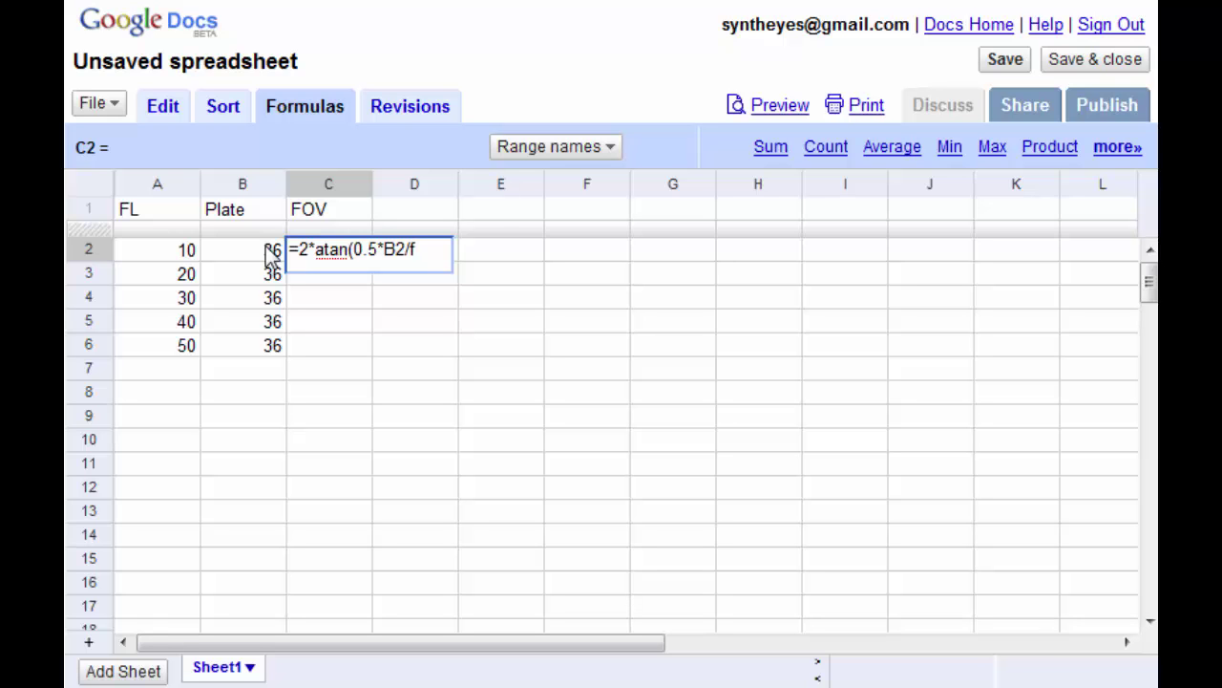
key("BackSpace")
left_click(133, 246)
type(")*")
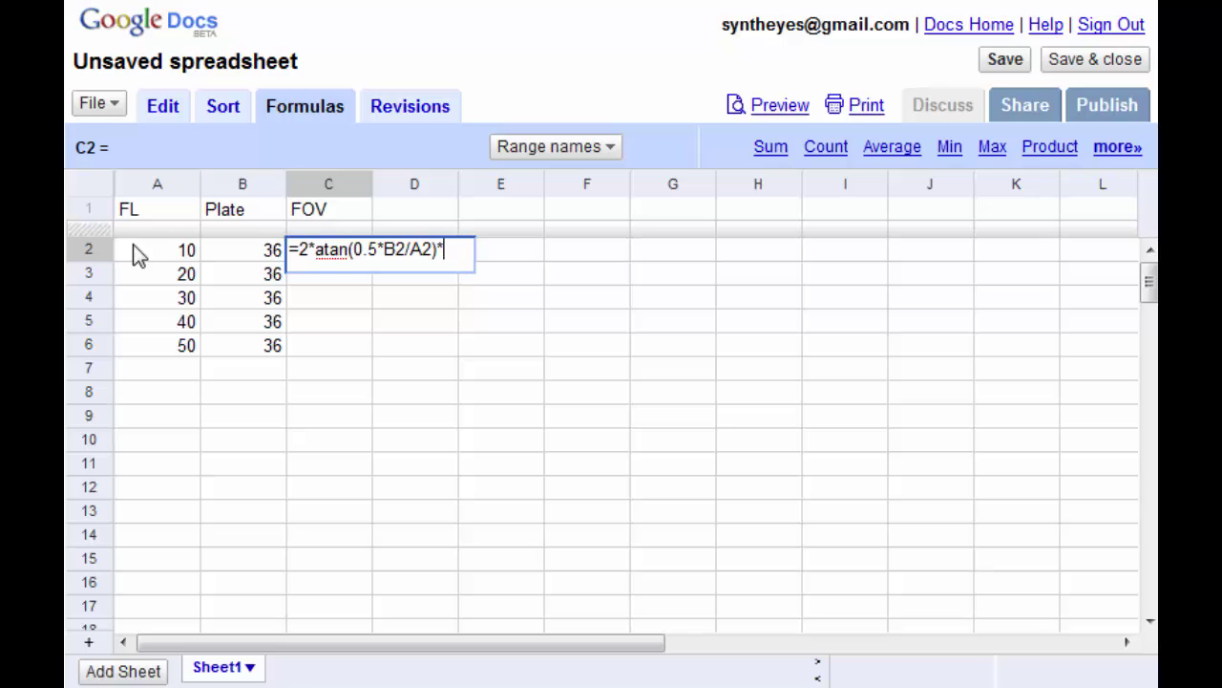
type("57.296")
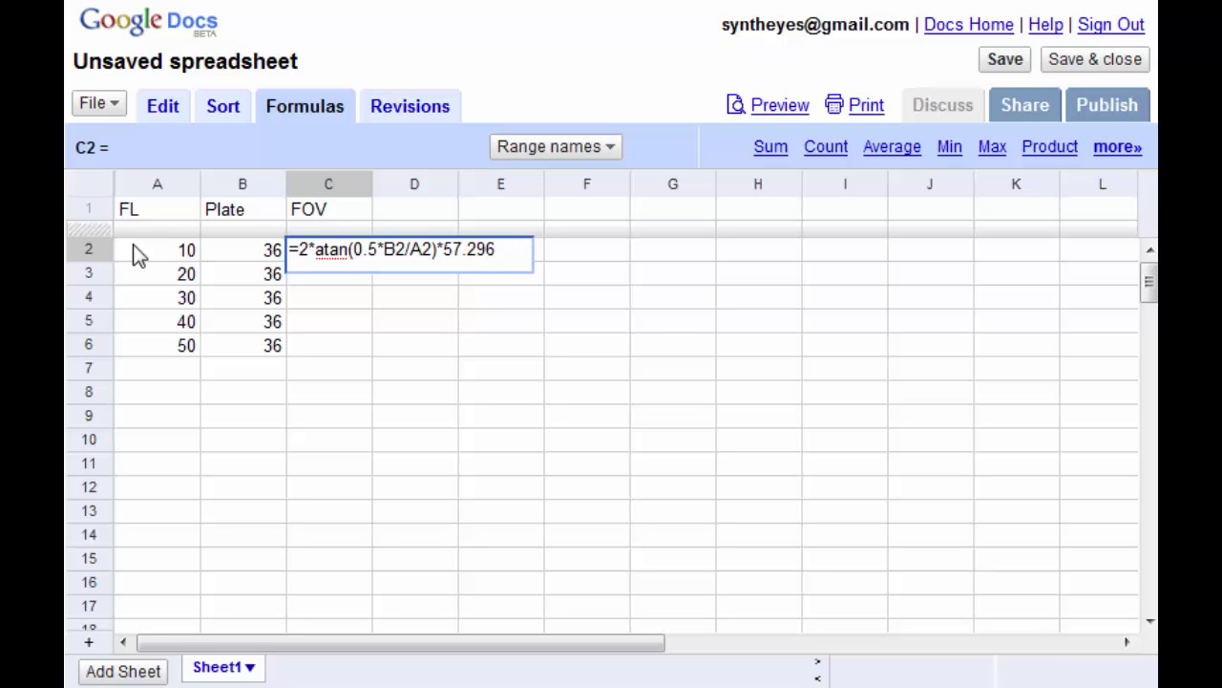
key("Return")
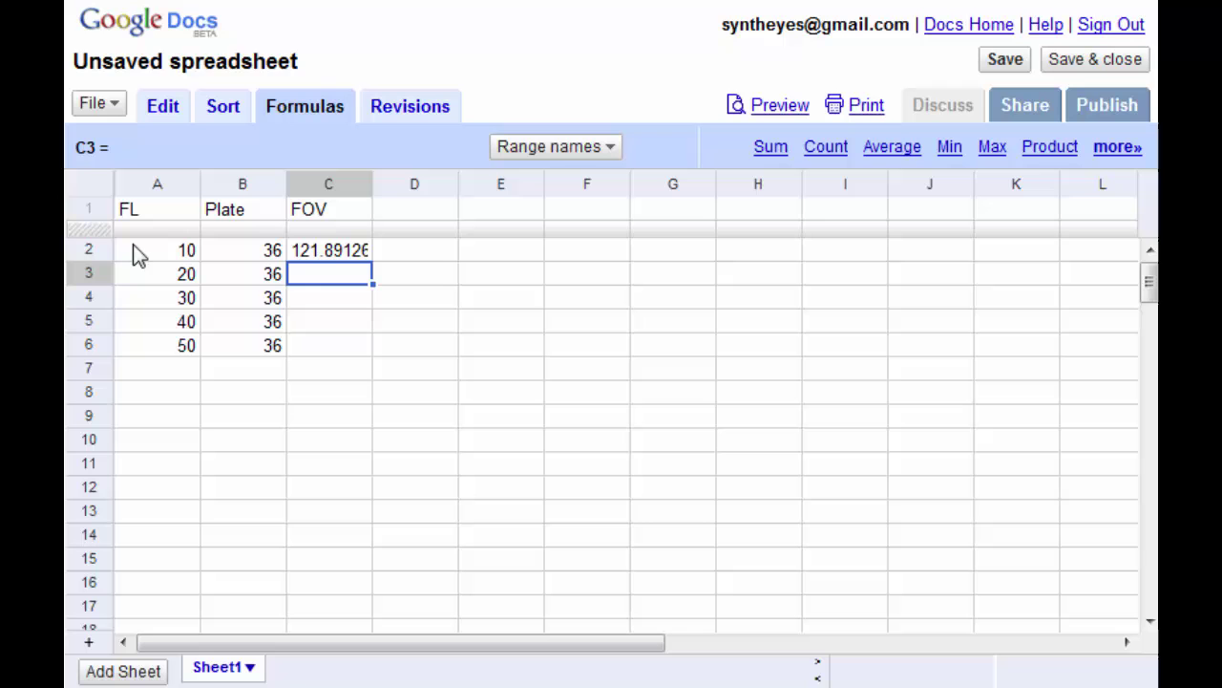
left_click(335, 250)
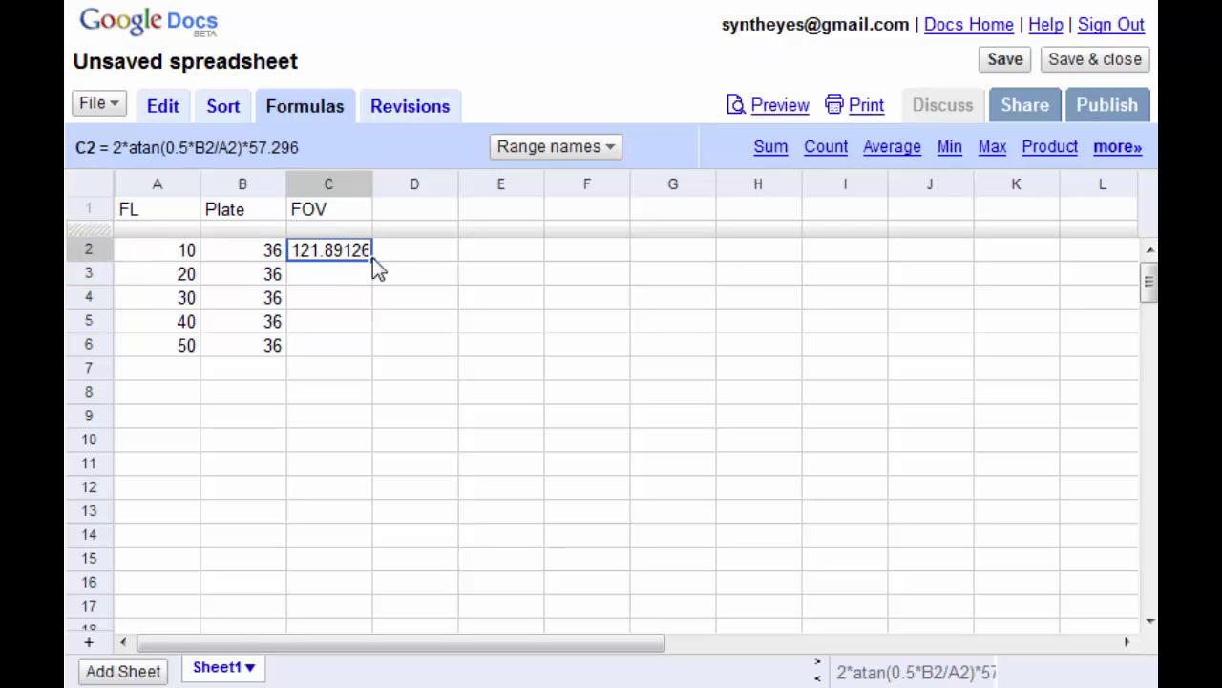
left_click_drag(371, 259, 369, 342)
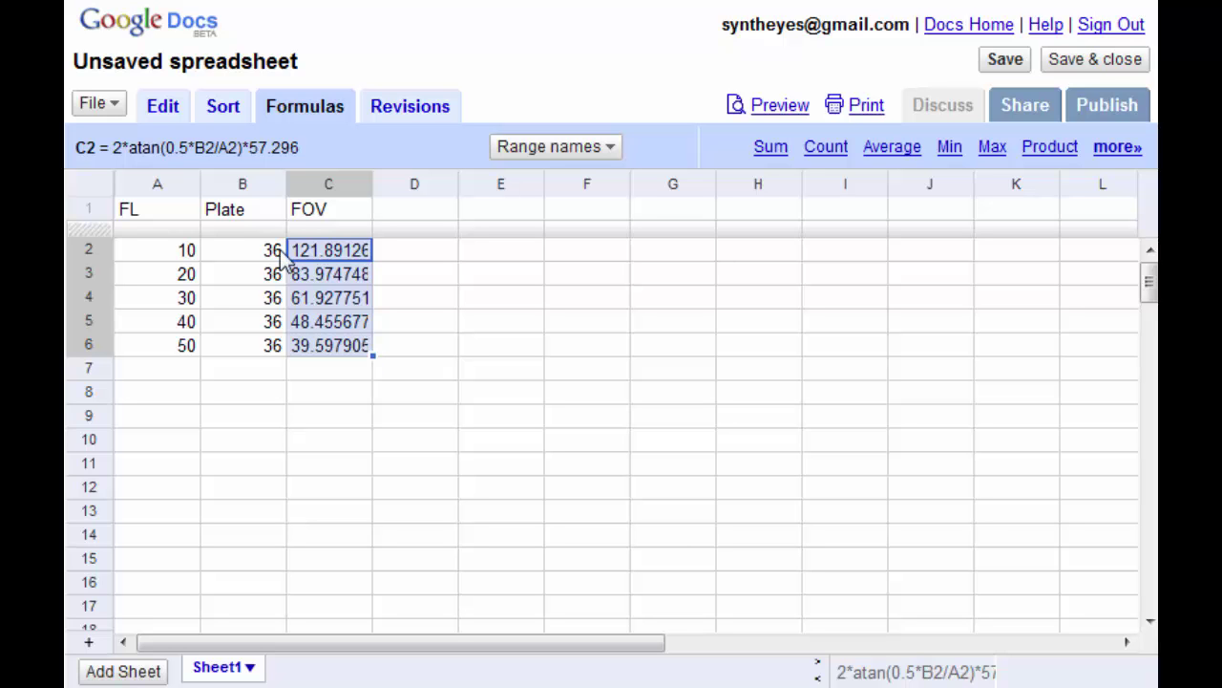
Replace the B1 header 'Plate' with FOV
left_click(235, 211)
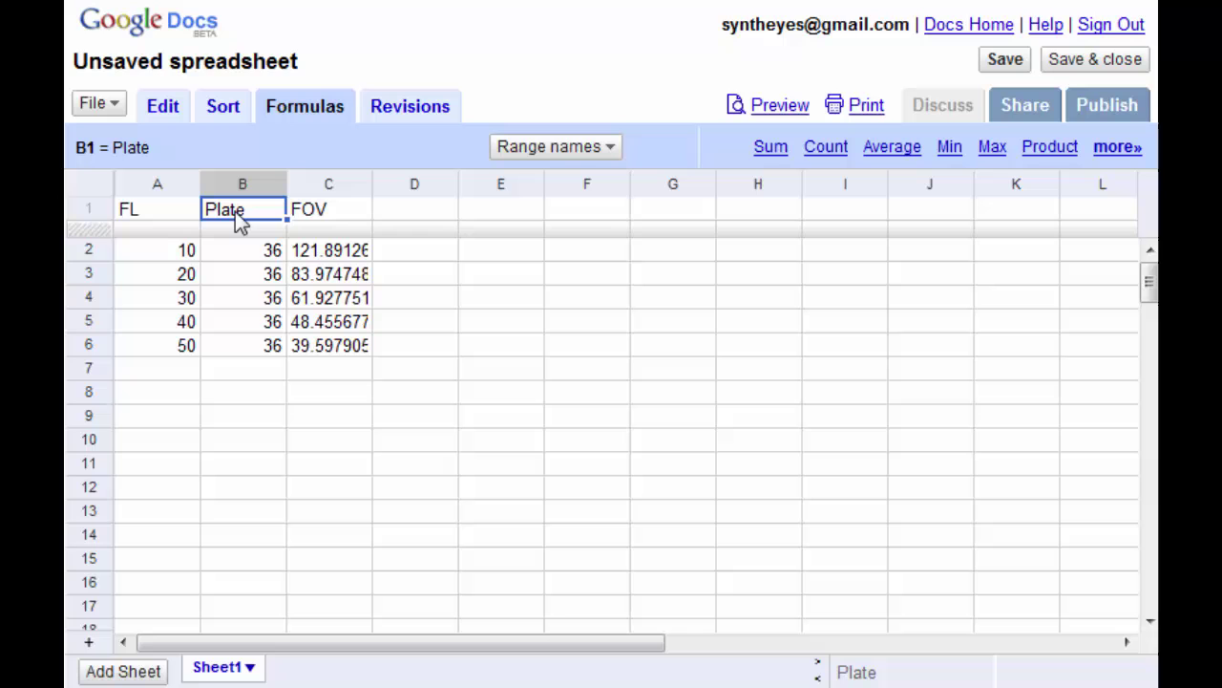
type("FOV")
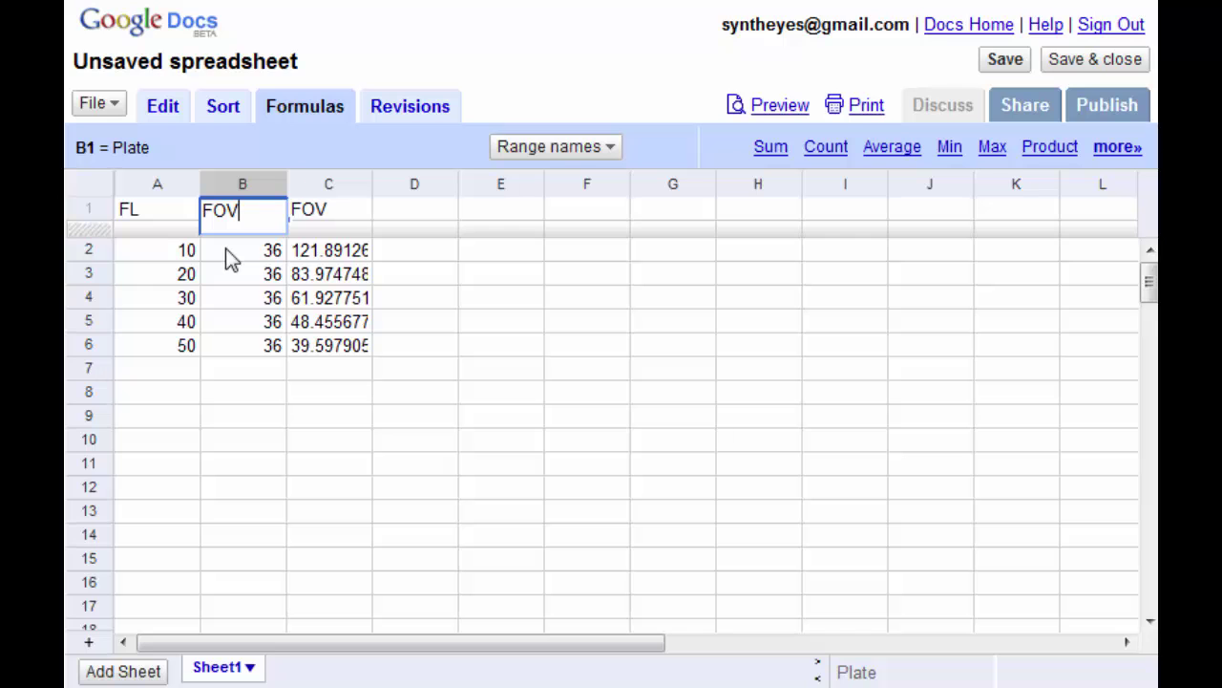
left_click(226, 247)
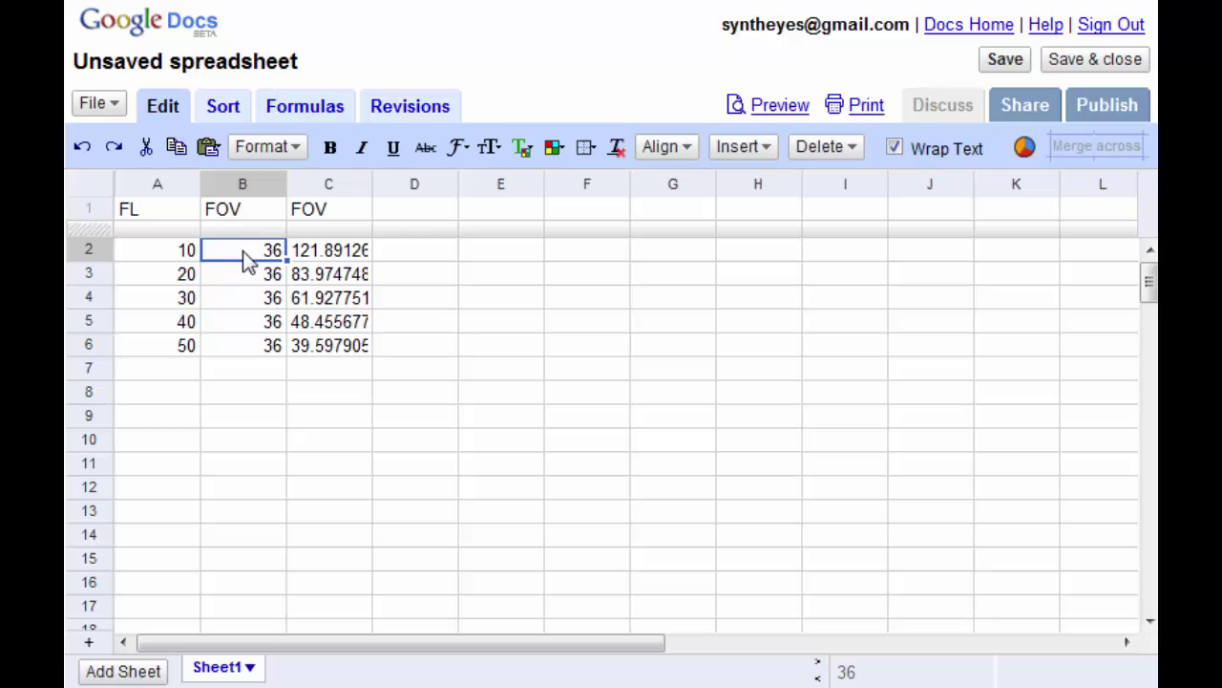
Enter the FOV values 120, 83, 60, 48 and 40 in B2:B6
type("120")
key("Return")
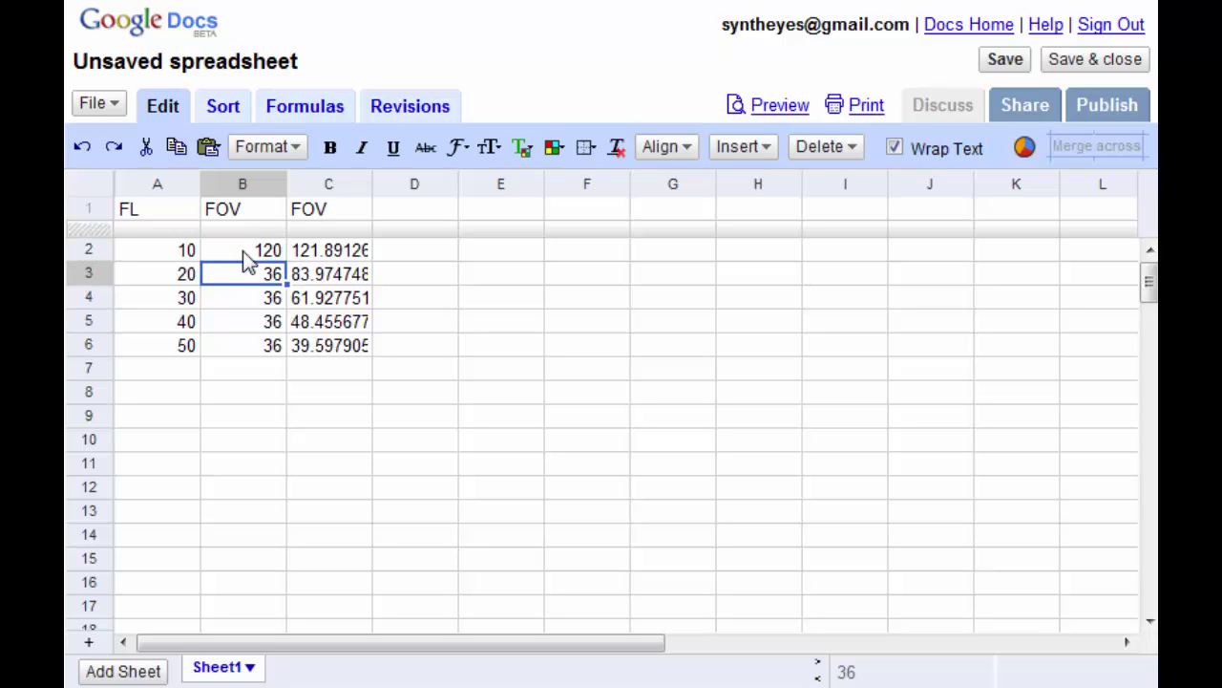
type("83")
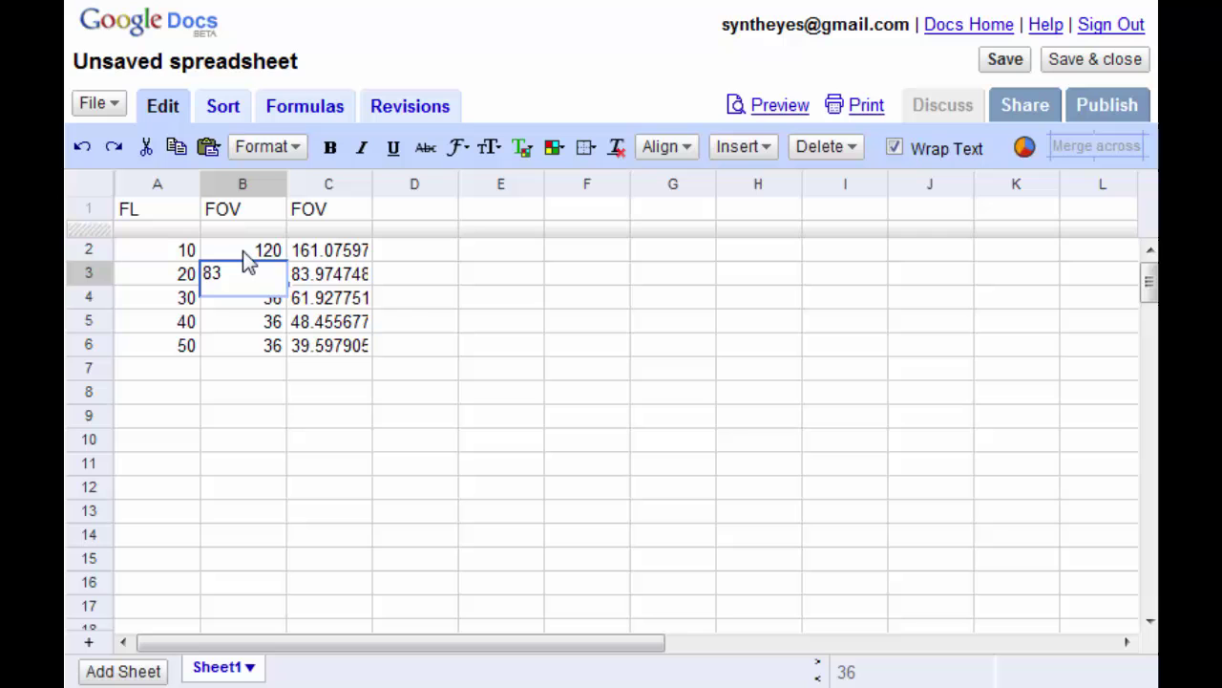
key("Return")
type("60")
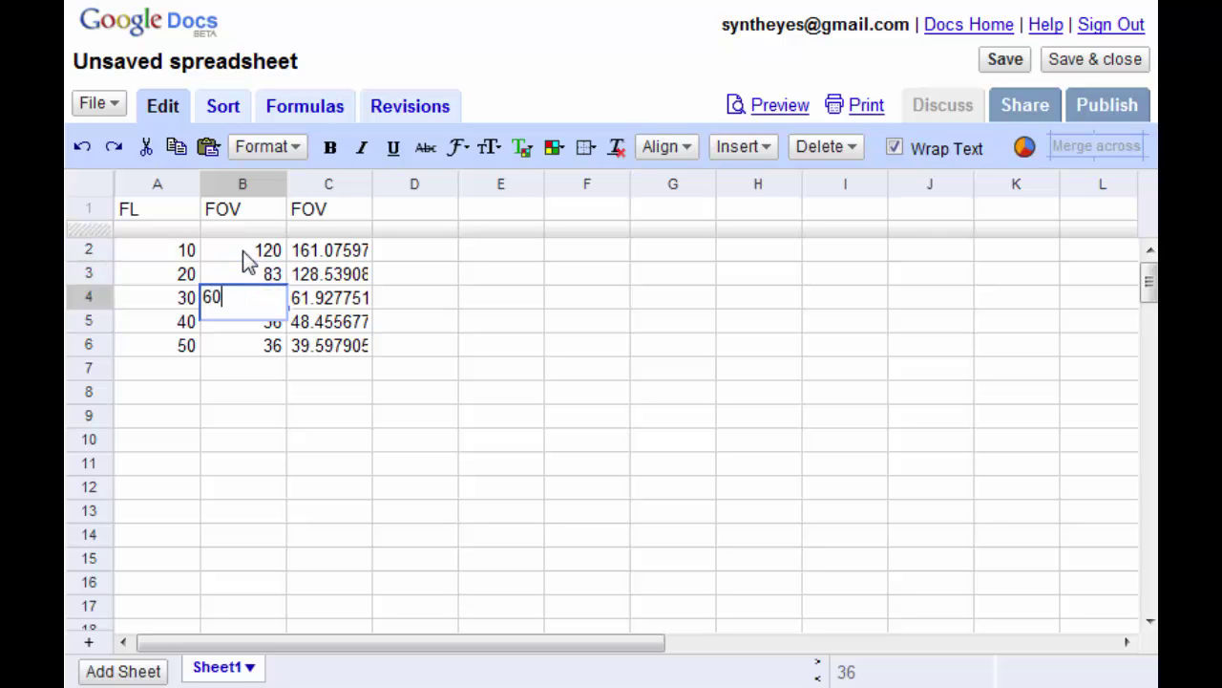
key("Return")
type("48")
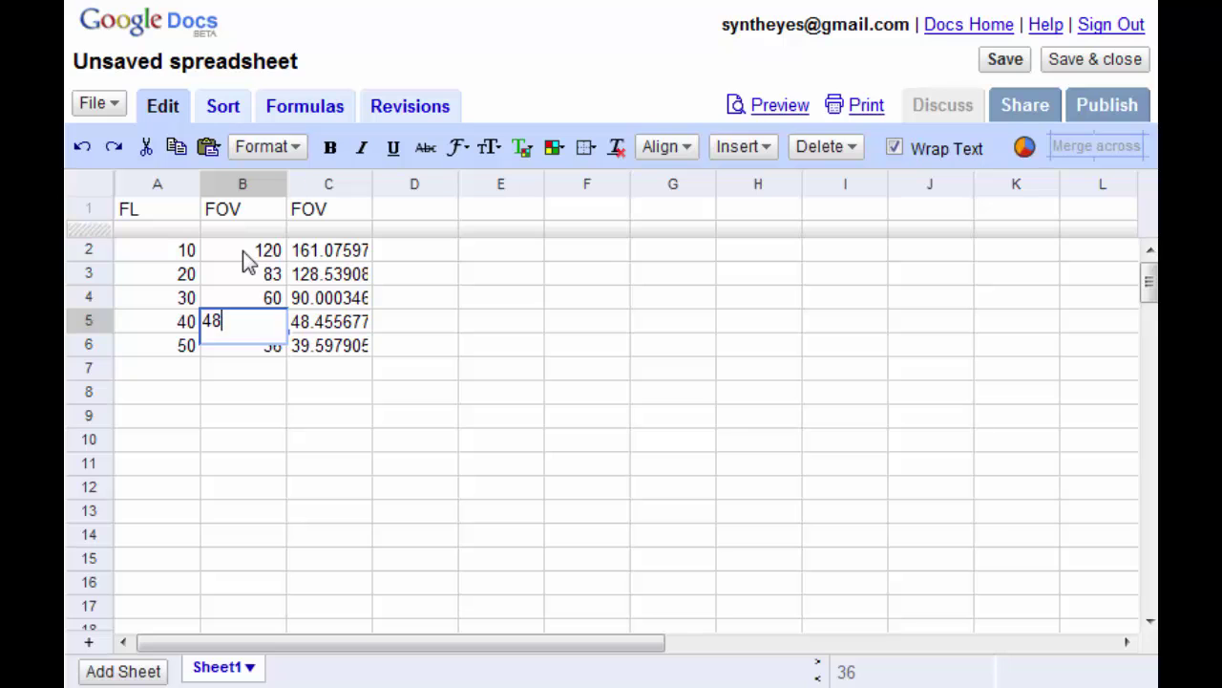
key("Return")
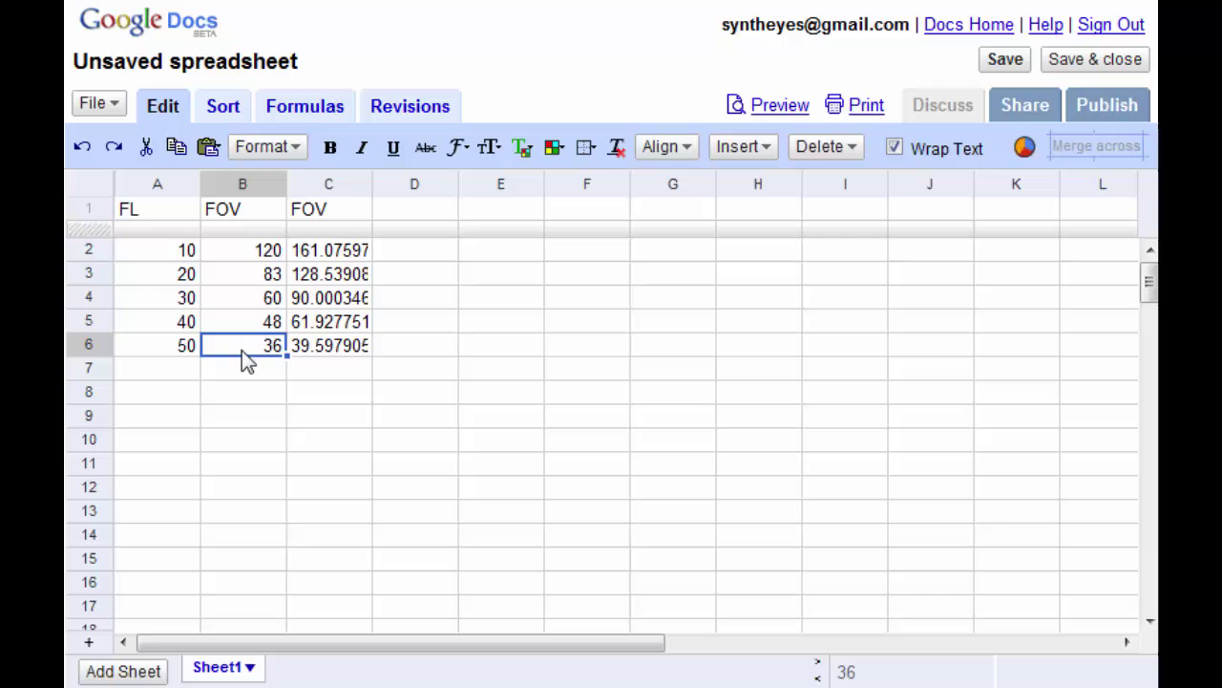
type("40")
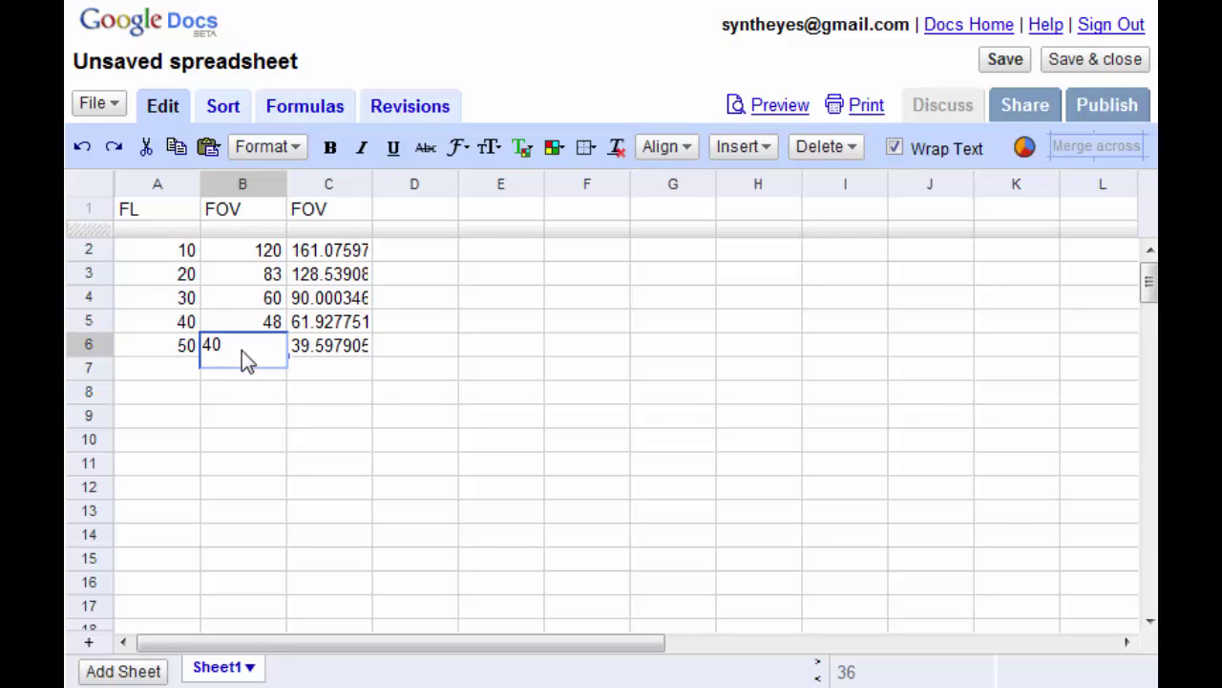
left_click(263, 298)
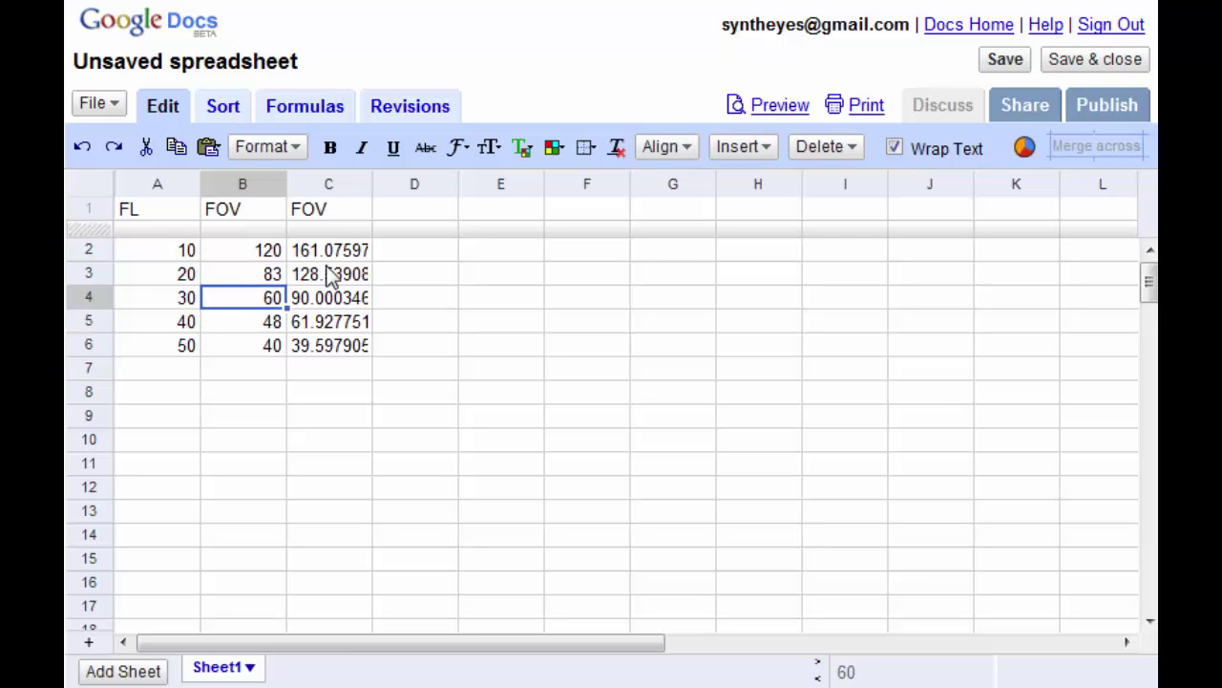
left_click_drag(329, 250, 330, 346)
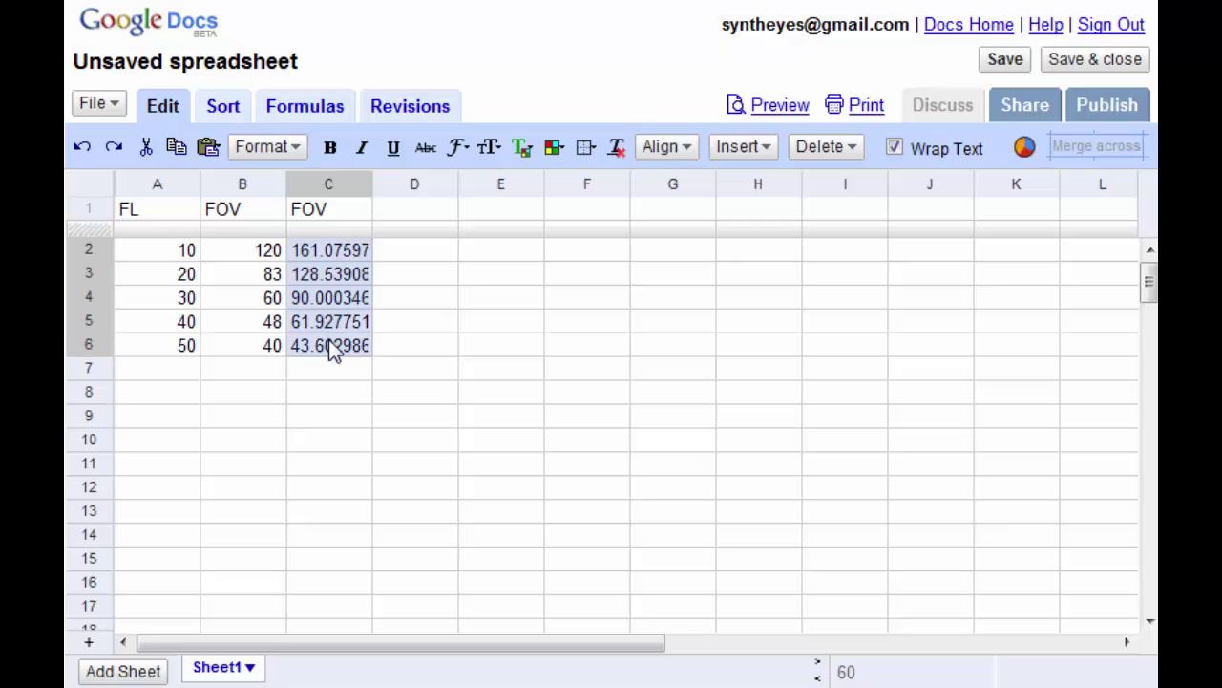
Clear C2:C6 and enter =2*A2*tan(0.5*B2/57.296) in C2
key("Delete")
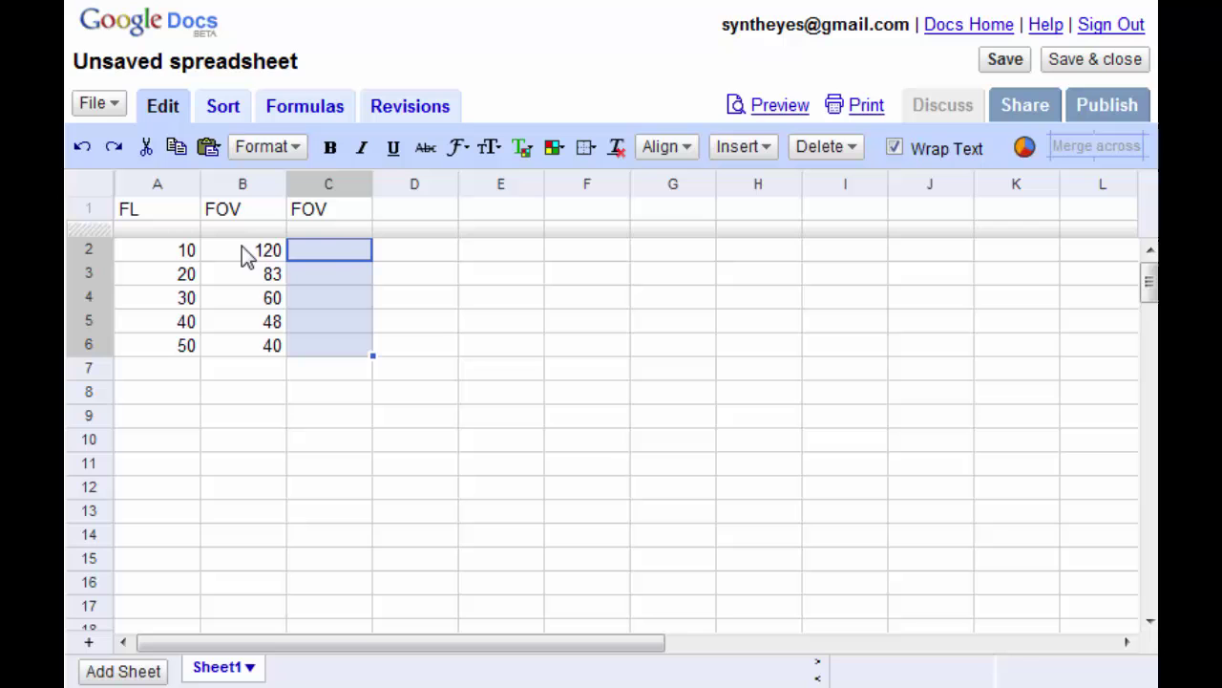
left_click(324, 252)
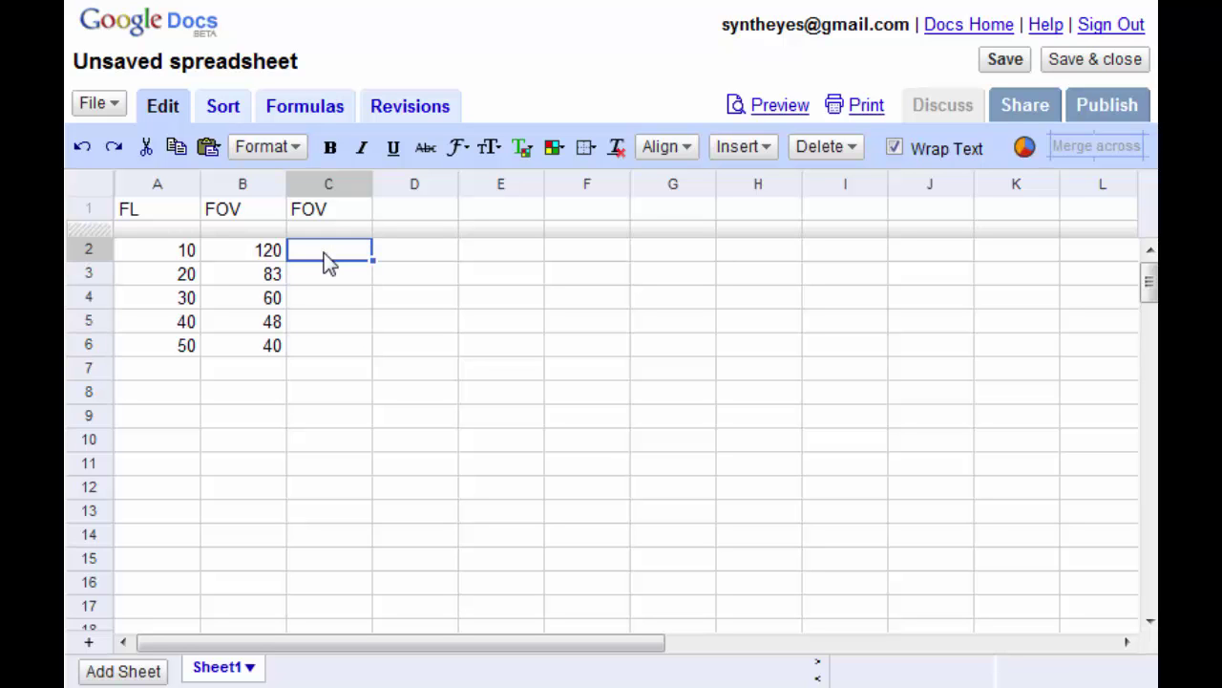
type("=")
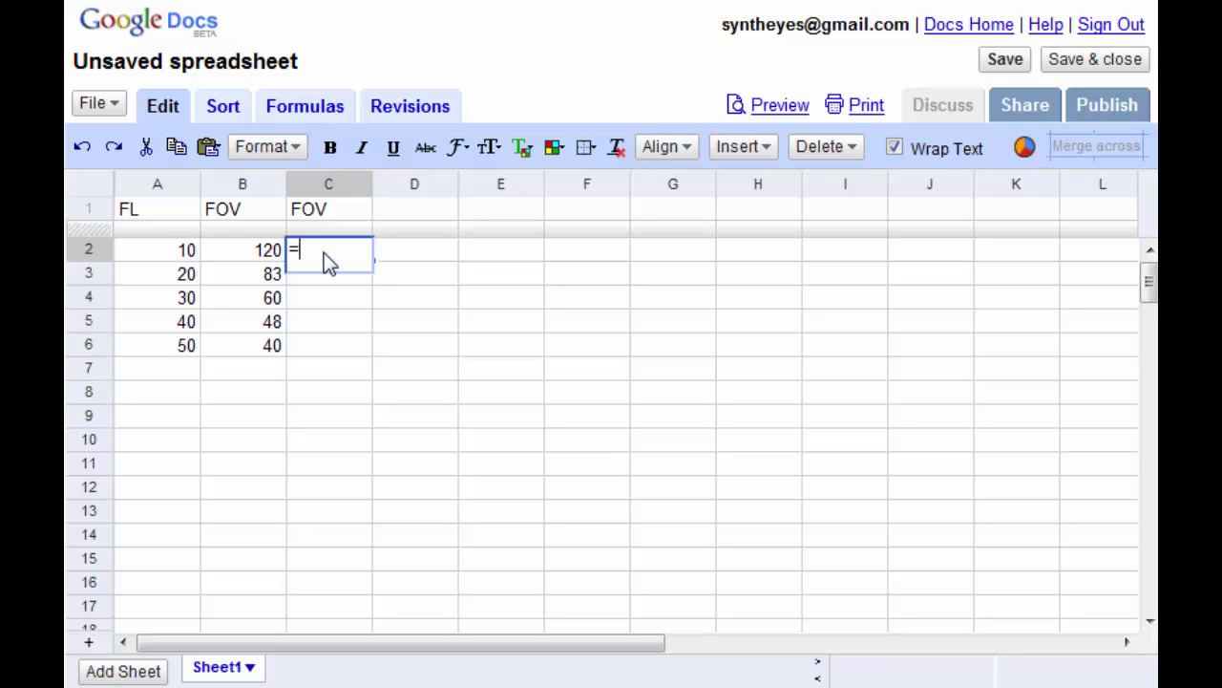
type("2*")
left_click(173, 254)
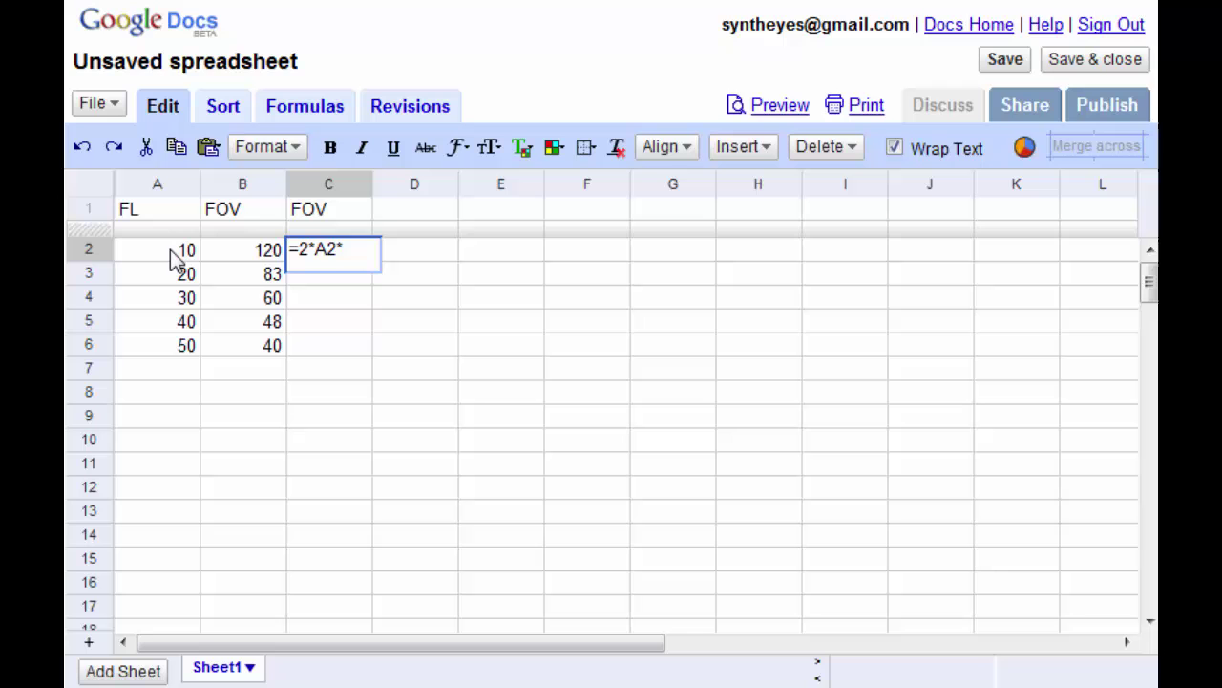
type("*")
type("tan(0.5*")
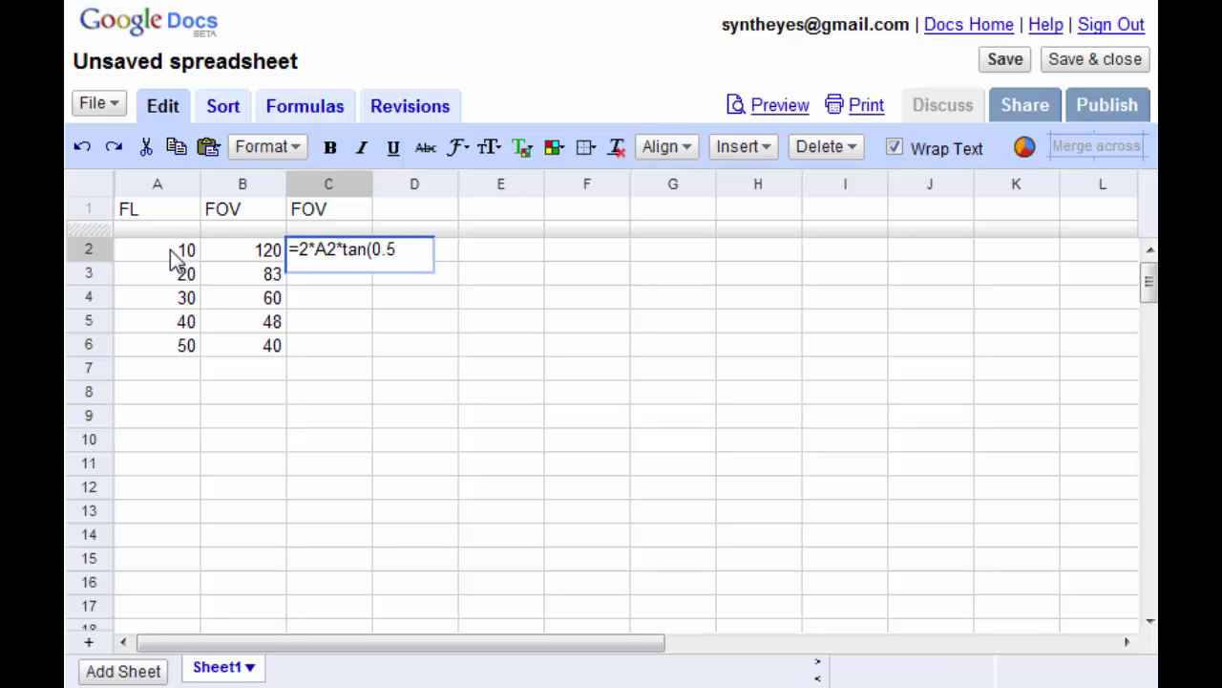
left_click(221, 249)
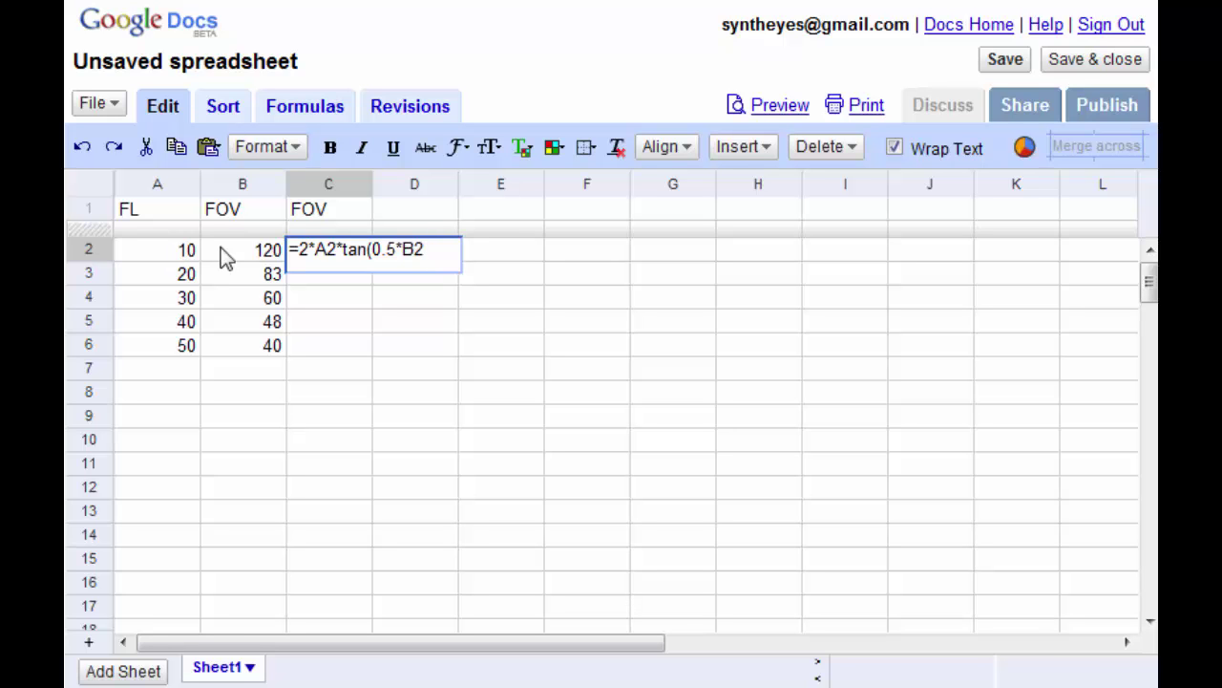
type("/572")
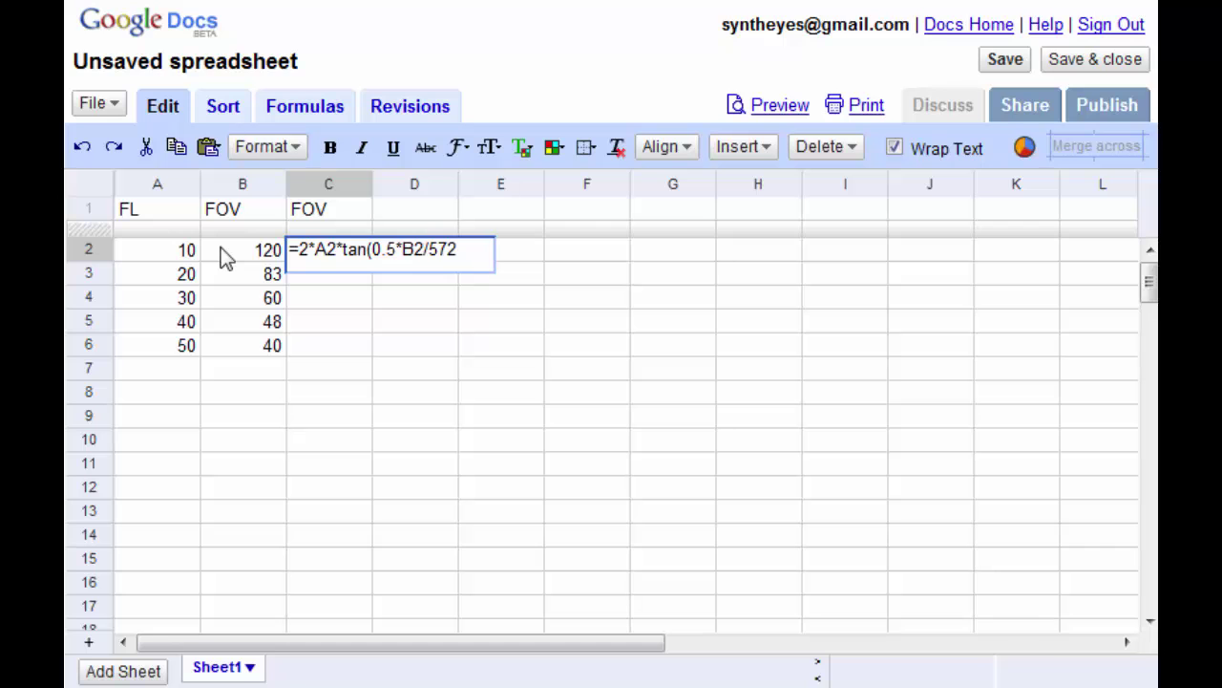
key("BackSpace")
type(".296)")
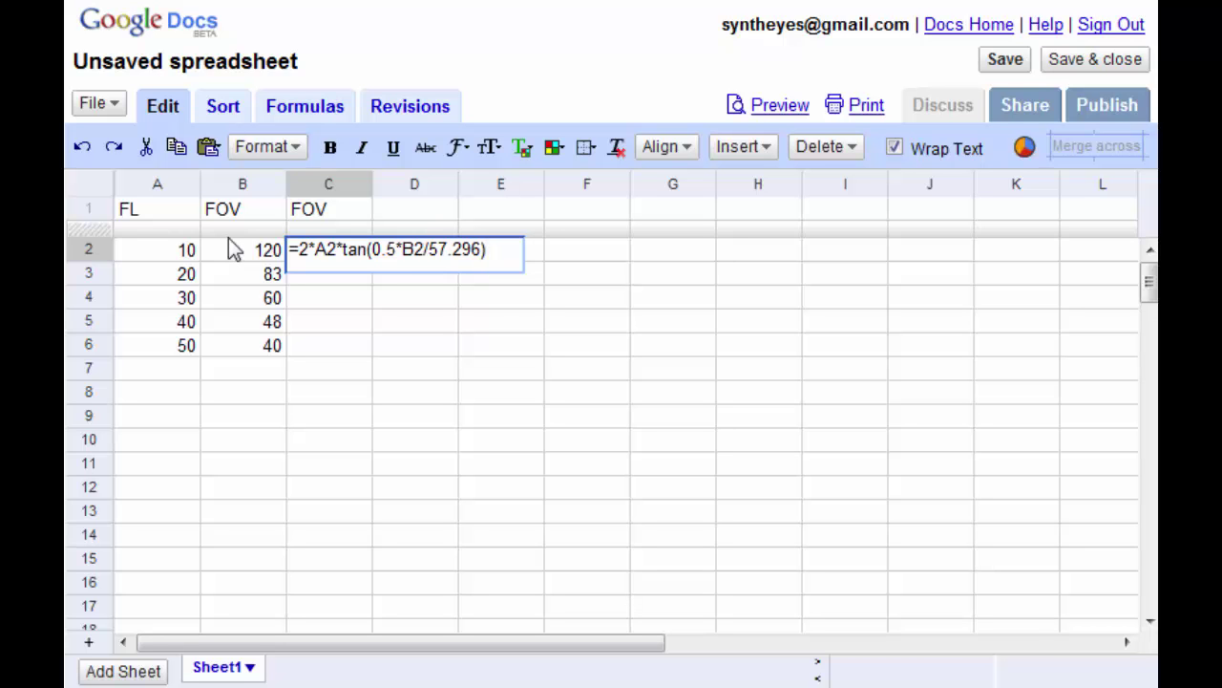
key("Return")
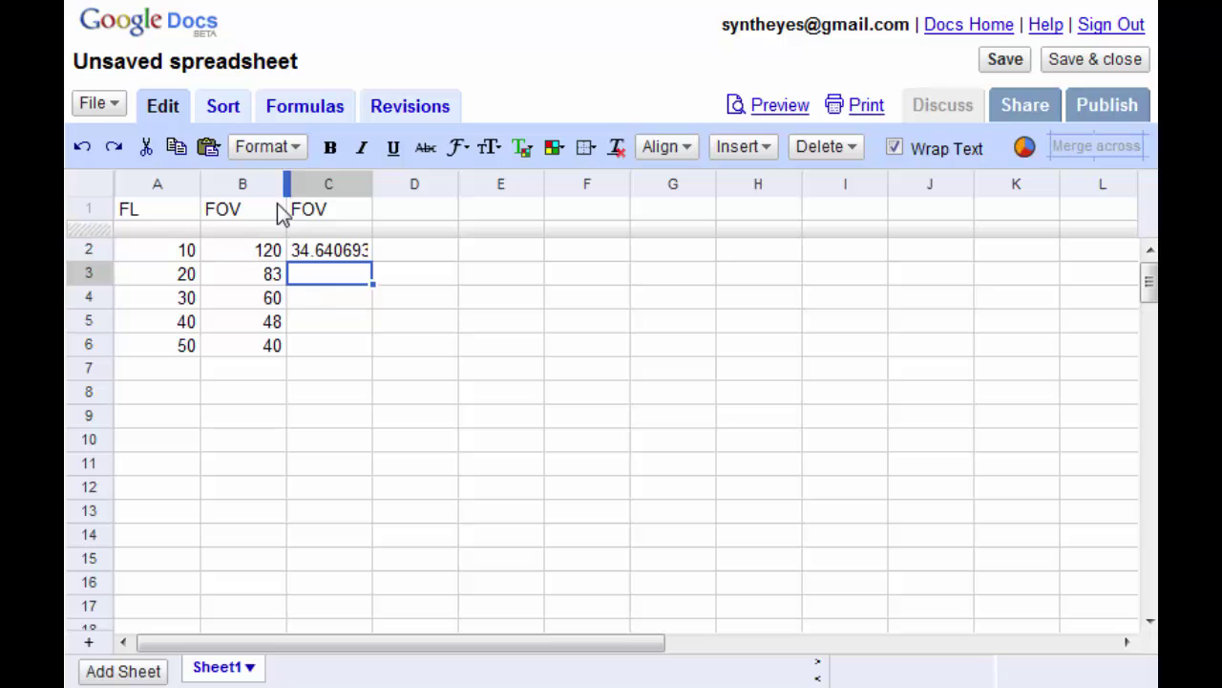
Copy the C2 plate-width formula down to C6, giving 34.64 to 36.40
left_click(296, 111)
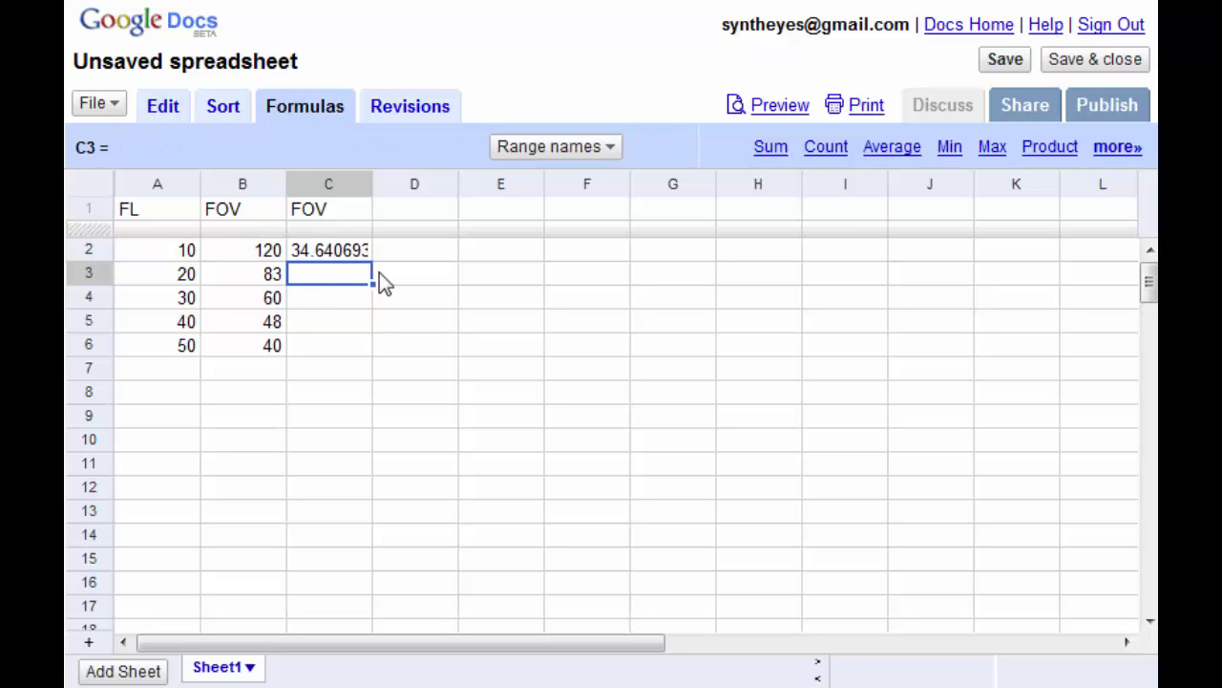
left_click(335, 256)
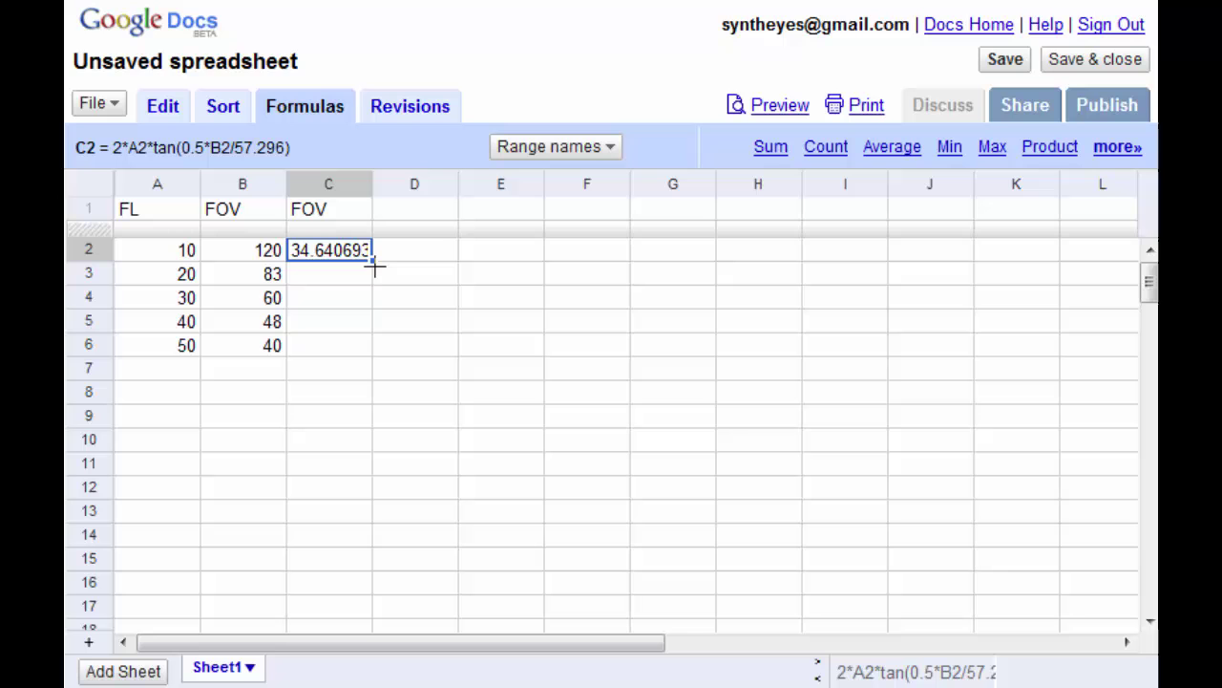
left_click_drag(370, 264, 368, 358)
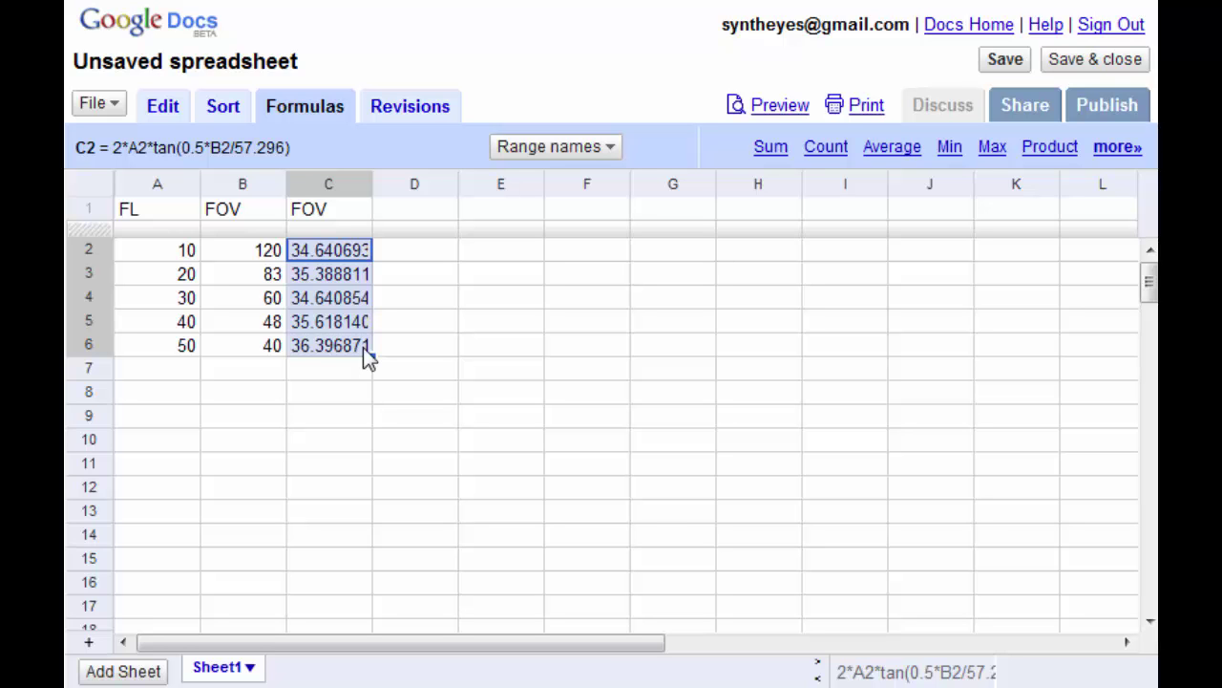
Put =AVERAGE(C2:C6) in C7, showing 35.337074
left_click(303, 376)
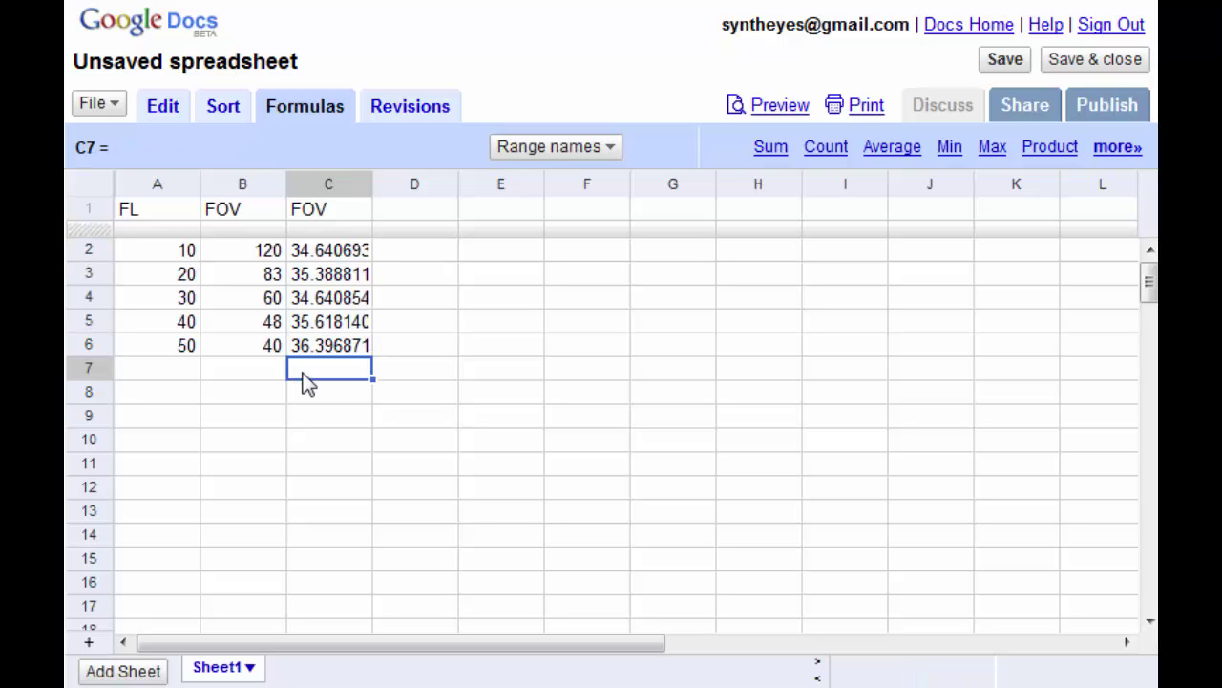
type("=")
left_click(892, 150)
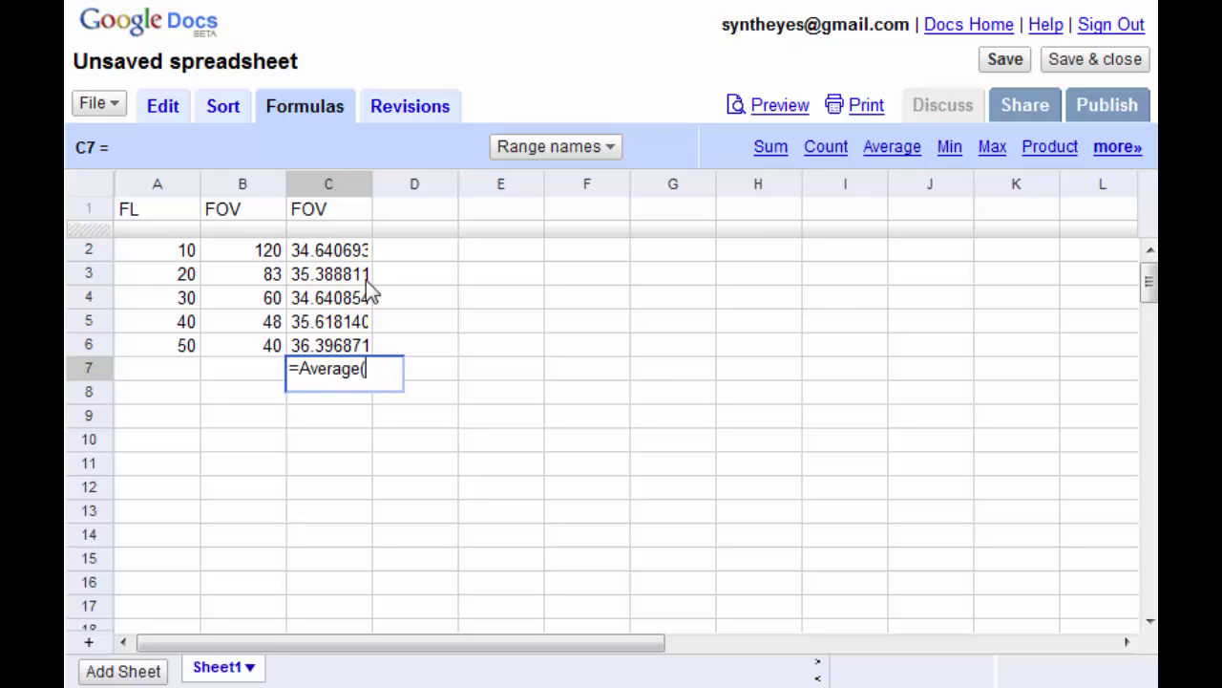
left_click_drag(334, 250, 322, 342)
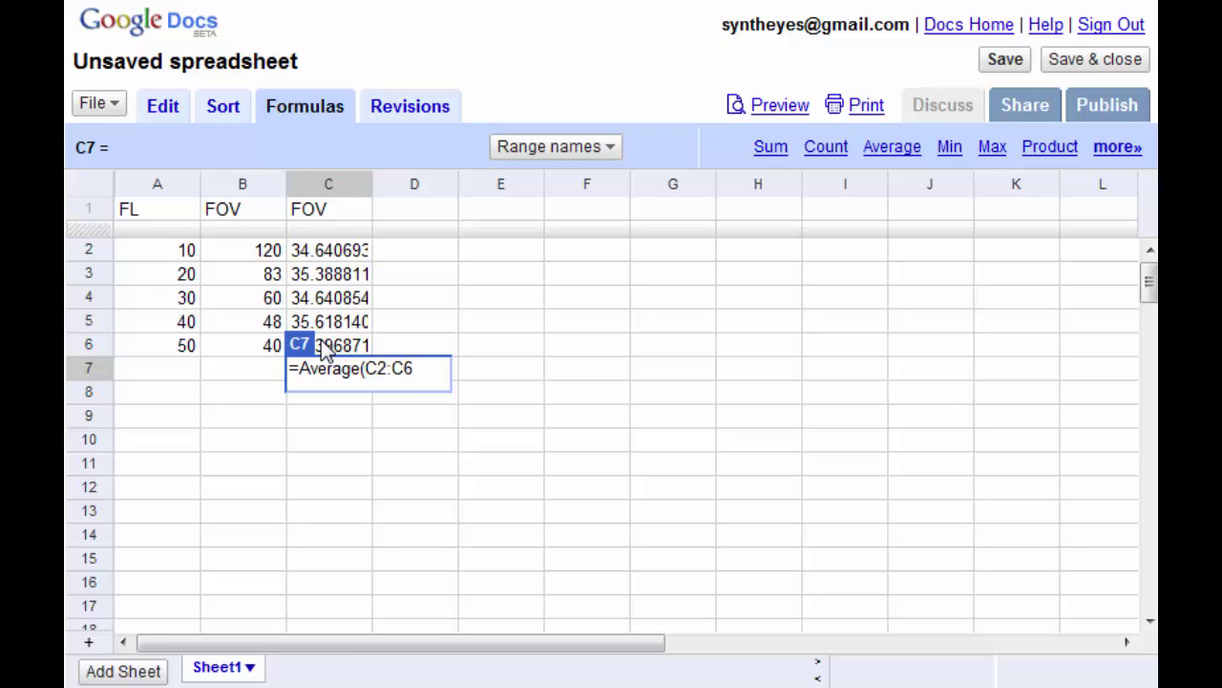
type(")")
key("Return")
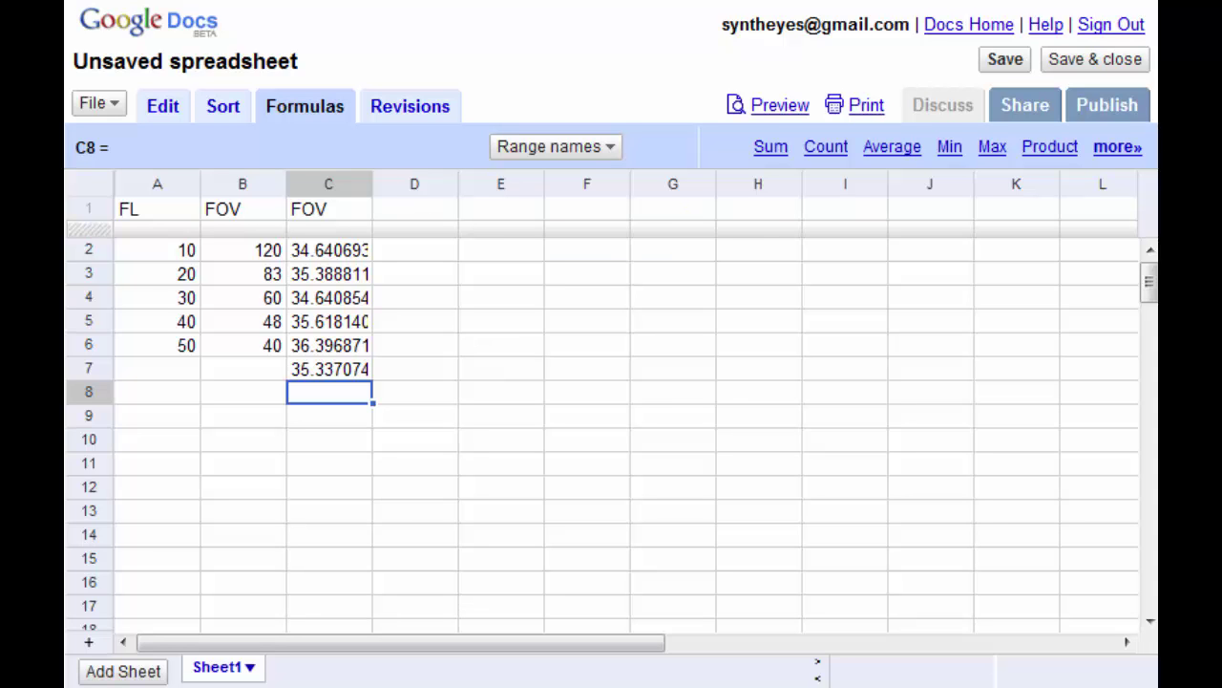
Rename the C1 header to 'plate'
left_click(333, 212)
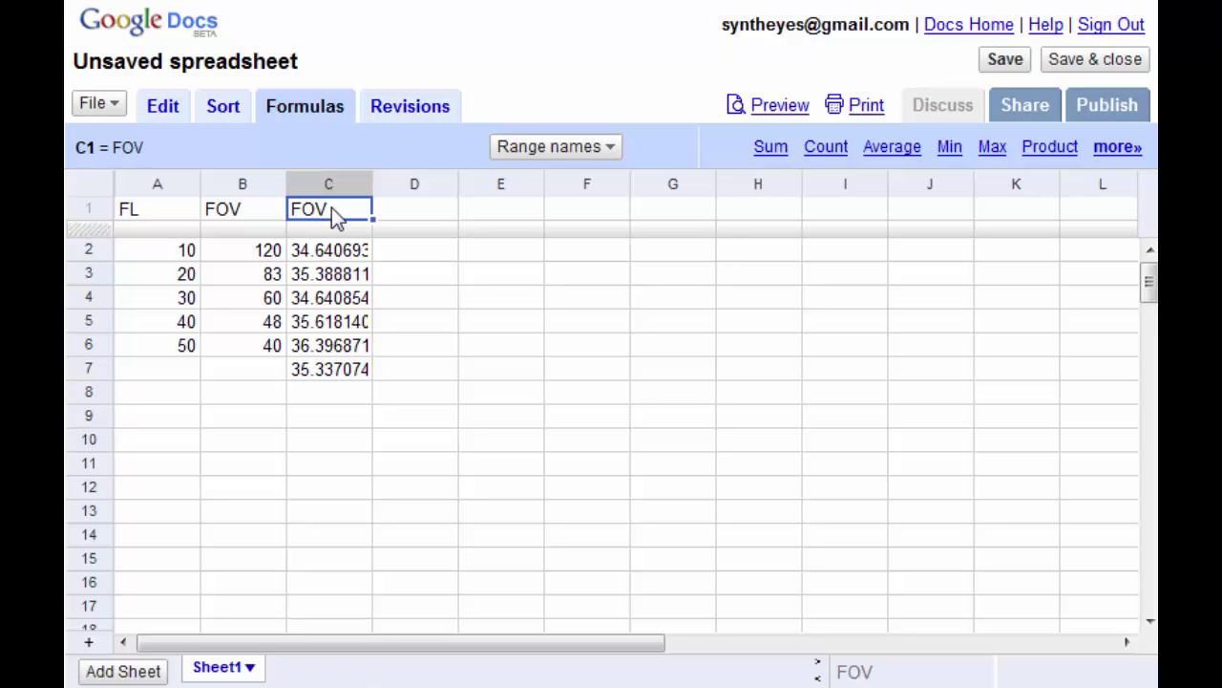
type("plate")
key("Return")
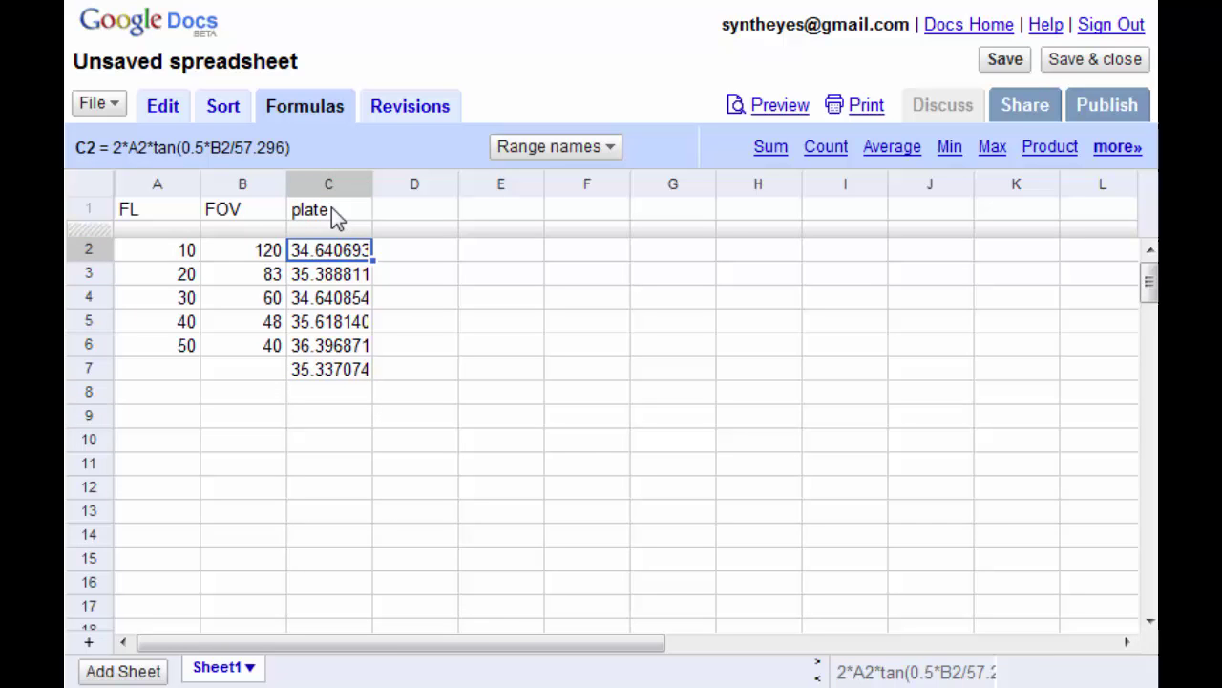